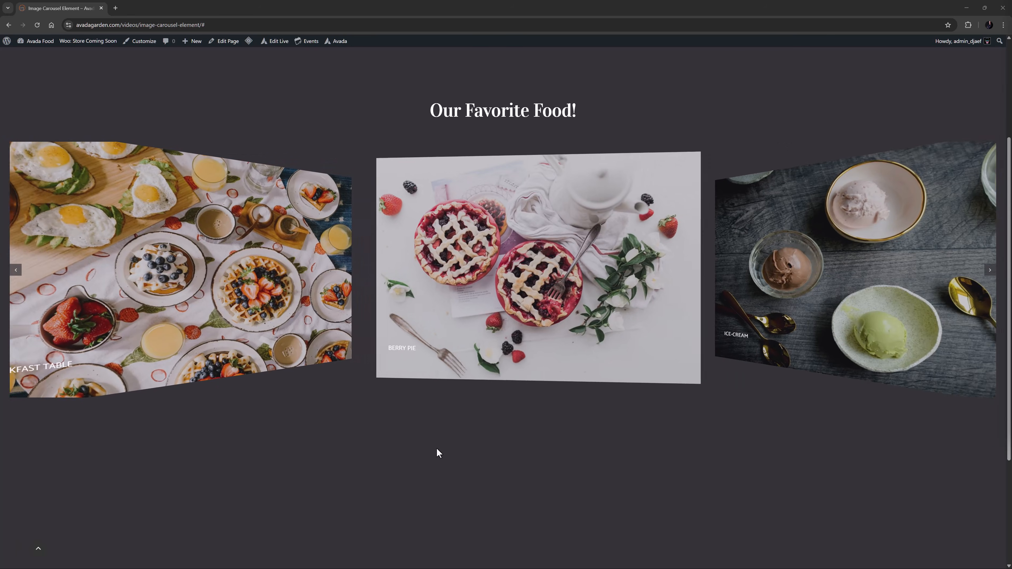
{"action": "left_click", "coordinate": [422, 351]}
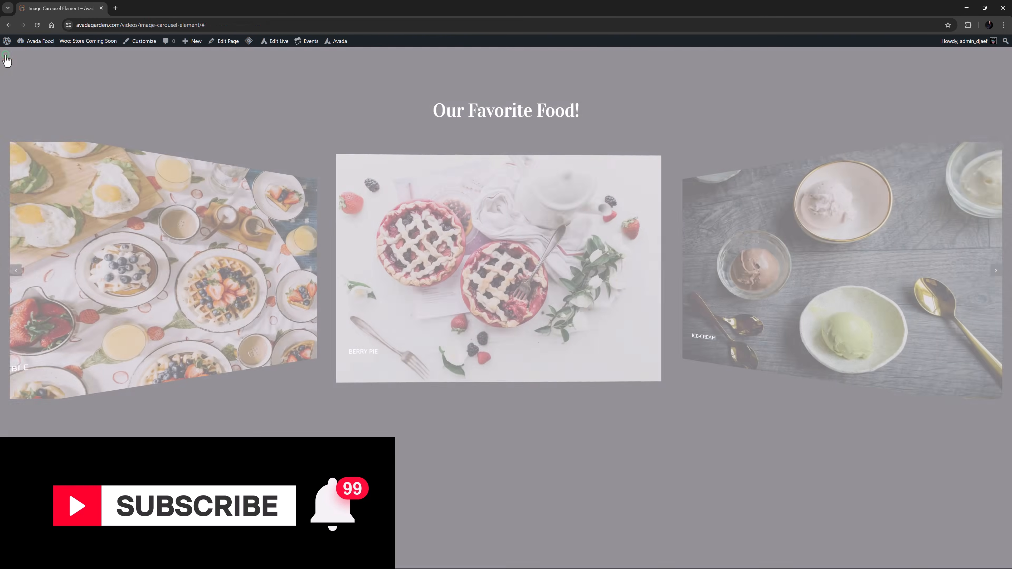
{"action": "left_click", "coordinate": [9, 55]}
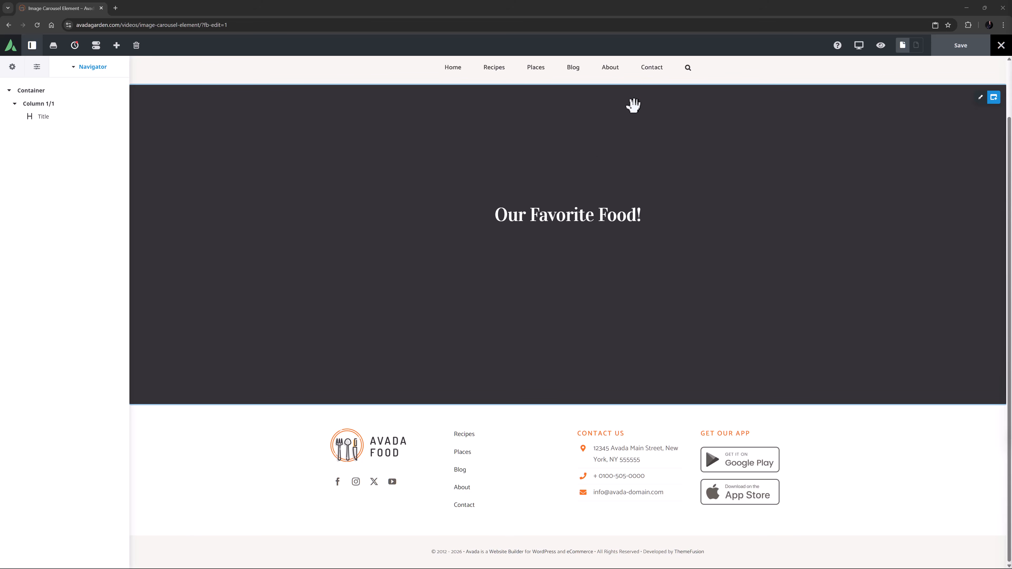
Add an Image Carousel element below the "Our Favorite Food!" title
{"action": "left_click", "coordinate": [576, 215]}
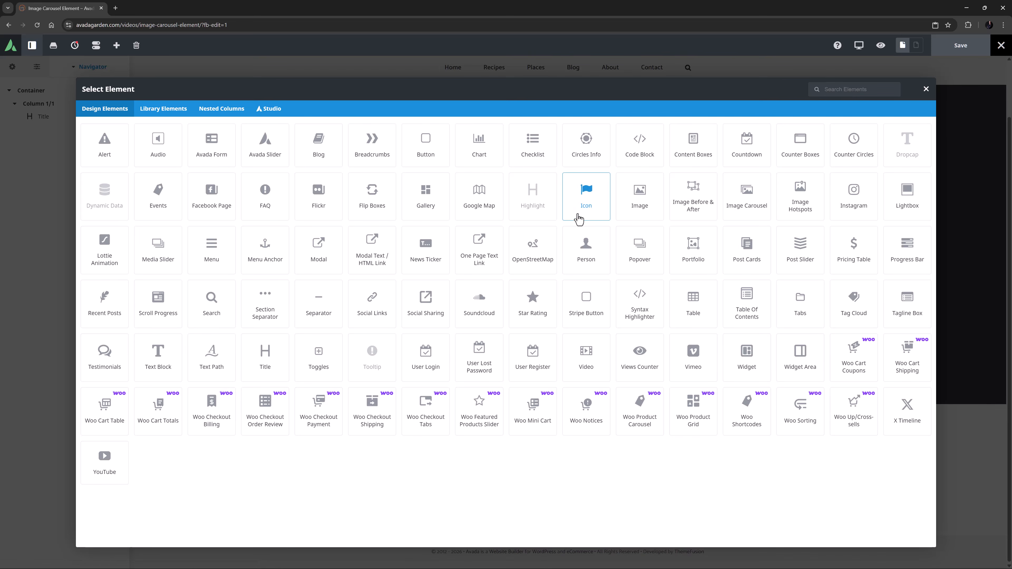
{"action": "left_click", "coordinate": [735, 195]}
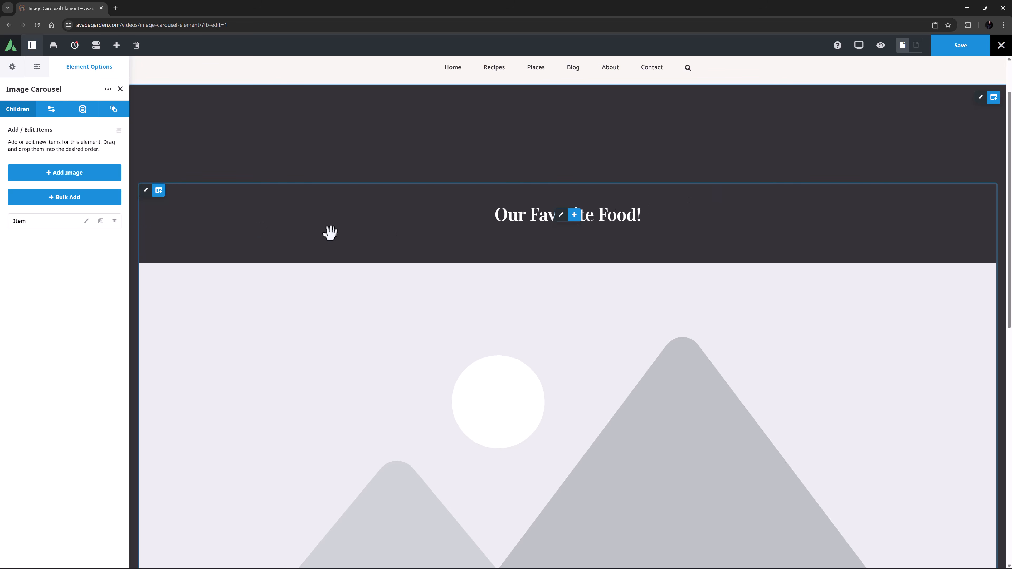
View the placeholder item's options, and try out adding a second image item before deleting it
{"action": "left_click", "coordinate": [85, 222]}
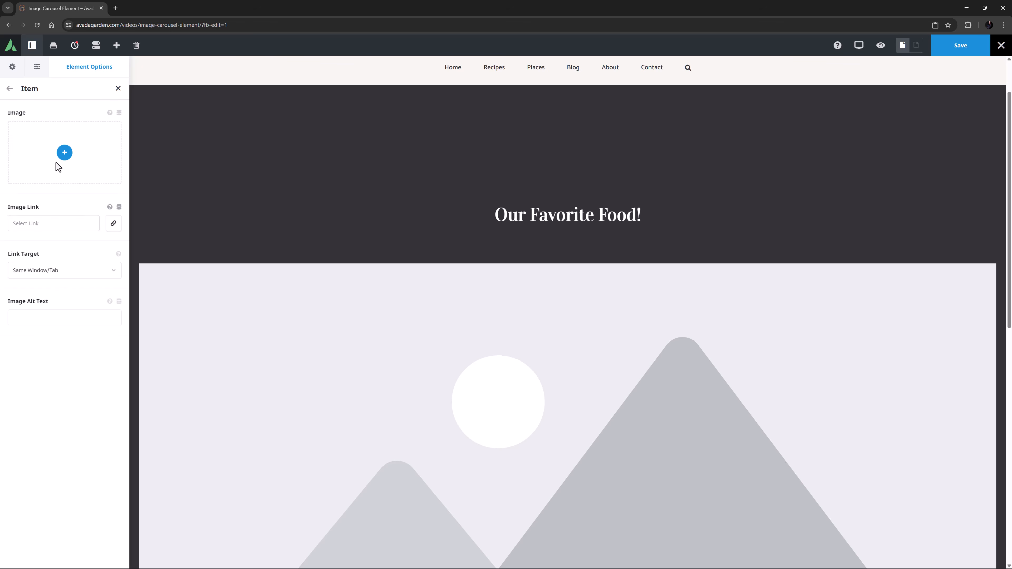
{"action": "left_click", "coordinate": [9, 88]}
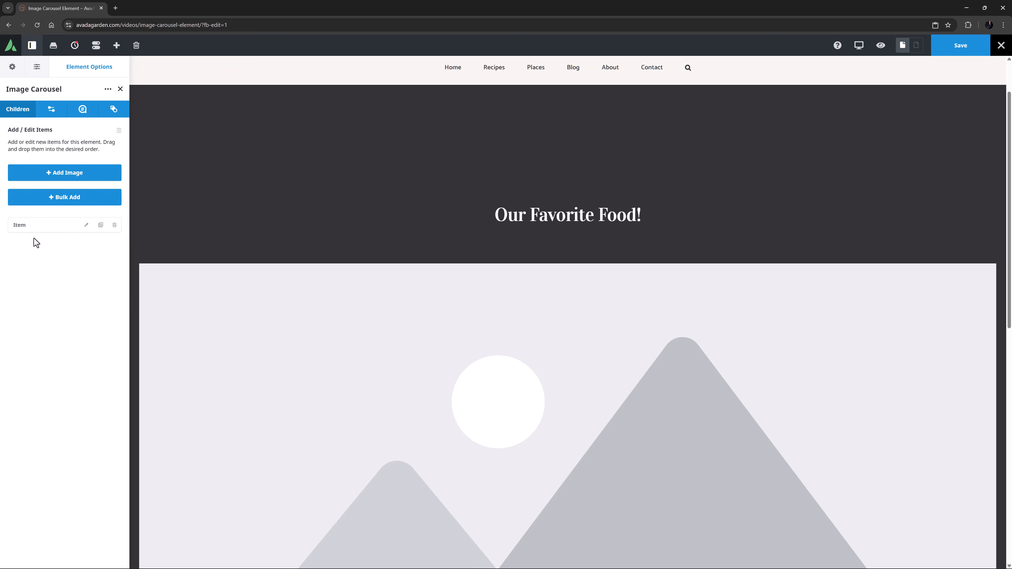
{"action": "left_click", "coordinate": [49, 174]}
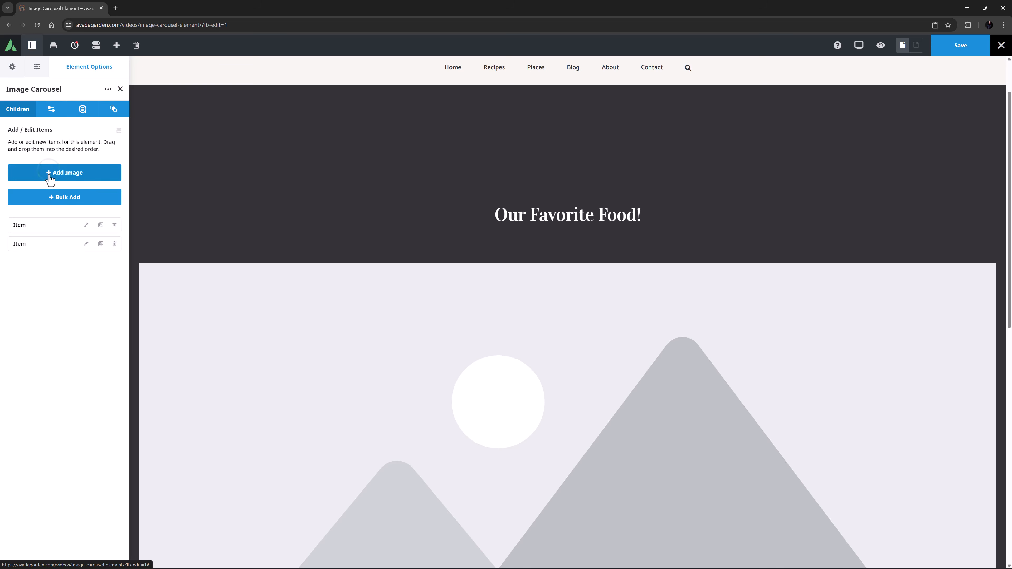
{"action": "left_click", "coordinate": [114, 244]}
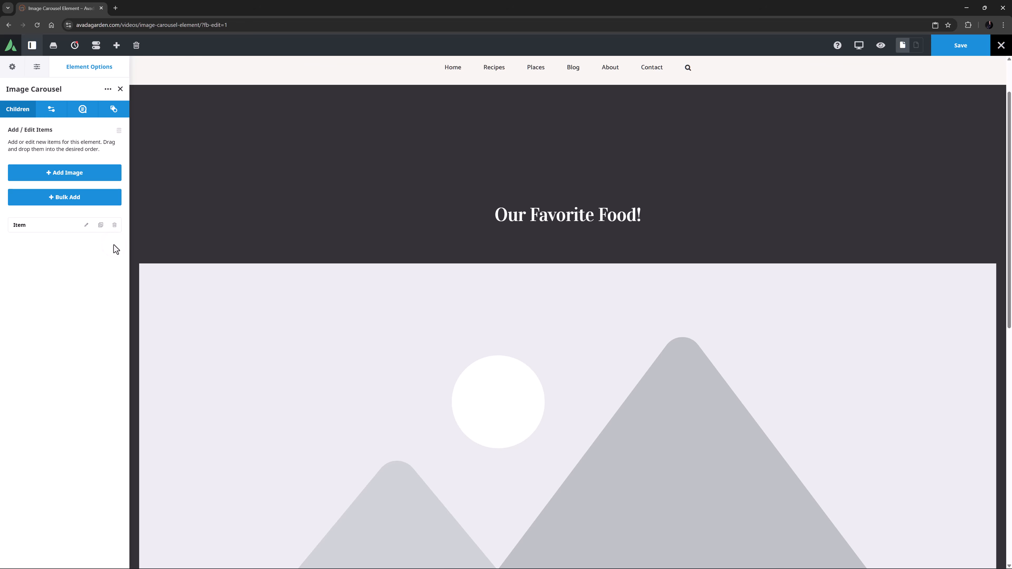
Bulk-add ten food photos from the media library to the carousel, including the pizza, berry pie and ice-cream images
{"action": "left_click", "coordinate": [82, 200]}
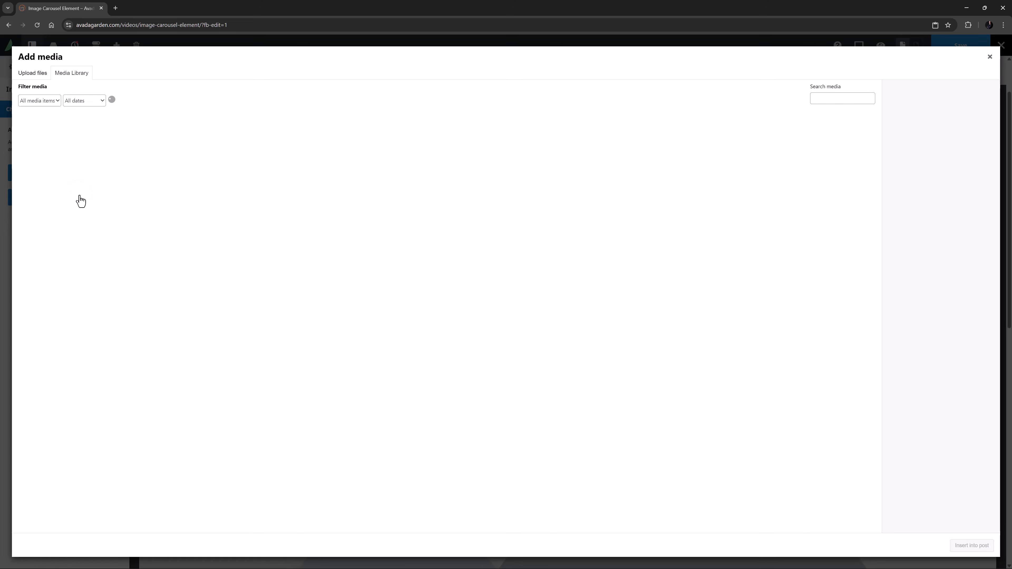
{"action": "scroll", "coordinate": [637, 315], "scroll_direction": "down", "scroll_amount": 3}
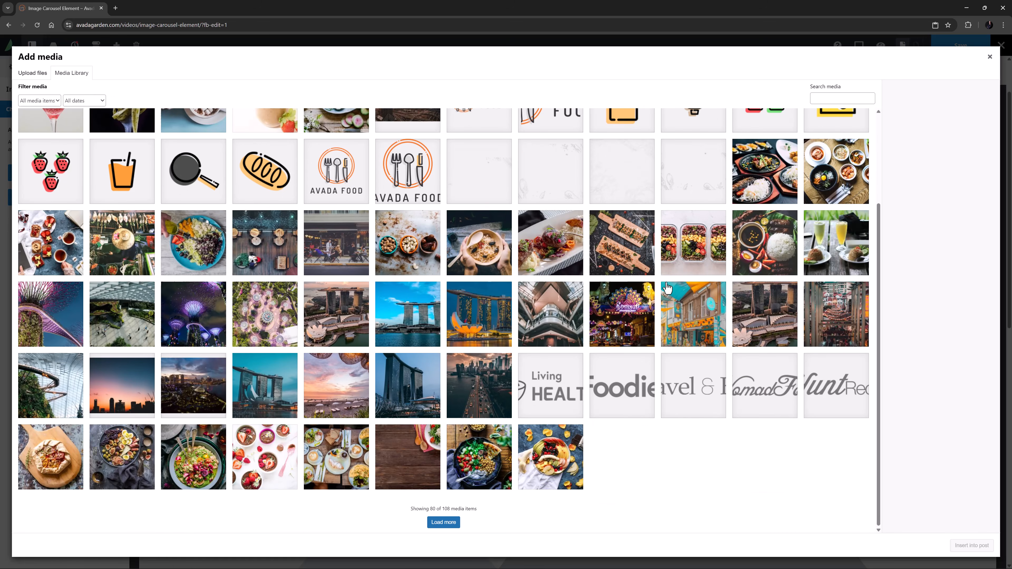
{"action": "left_click", "coordinate": [773, 195]}
{"action": "left_click", "coordinate": [841, 186]}
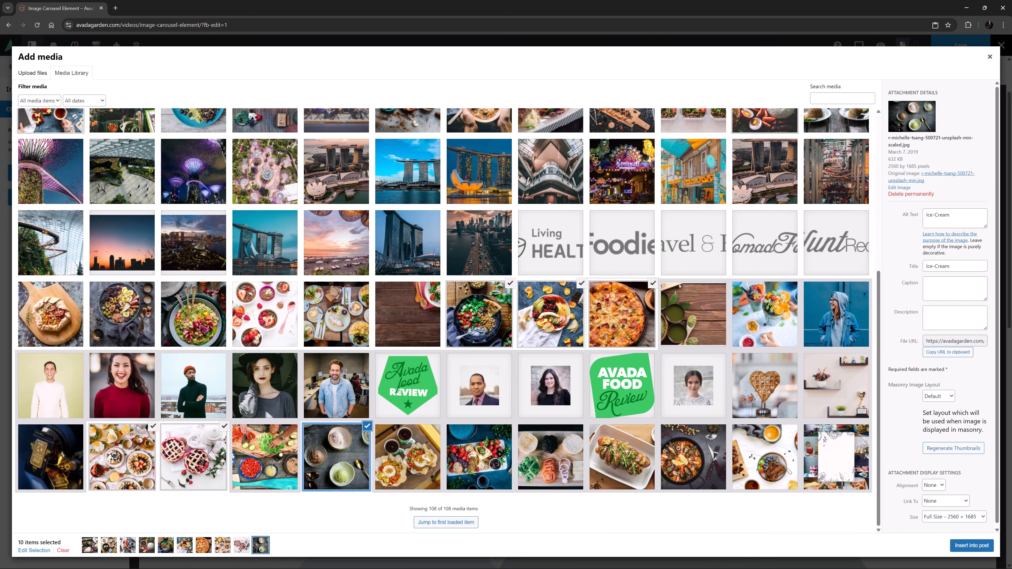
{"action": "left_click", "coordinate": [968, 546]}
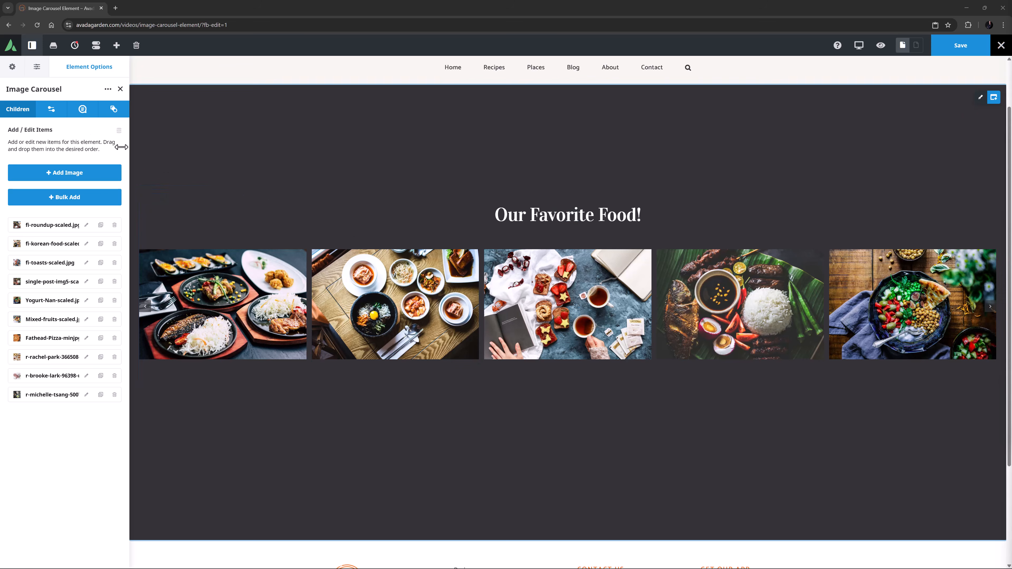
Examine the carousel's general options: the available layouts, the Picture Size description and the hover types
{"action": "left_click", "coordinate": [50, 110]}
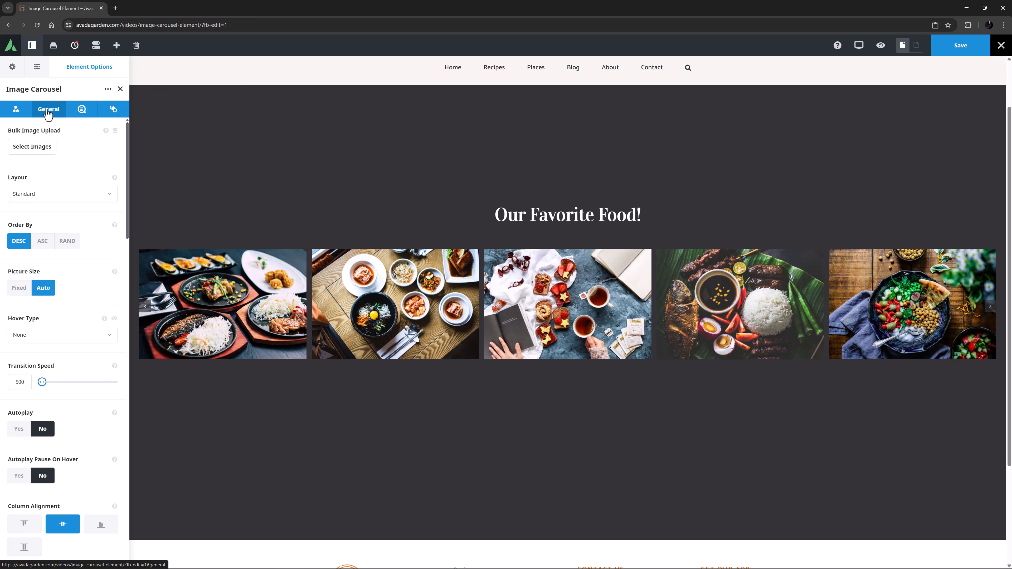
{"action": "left_click", "coordinate": [59, 195]}
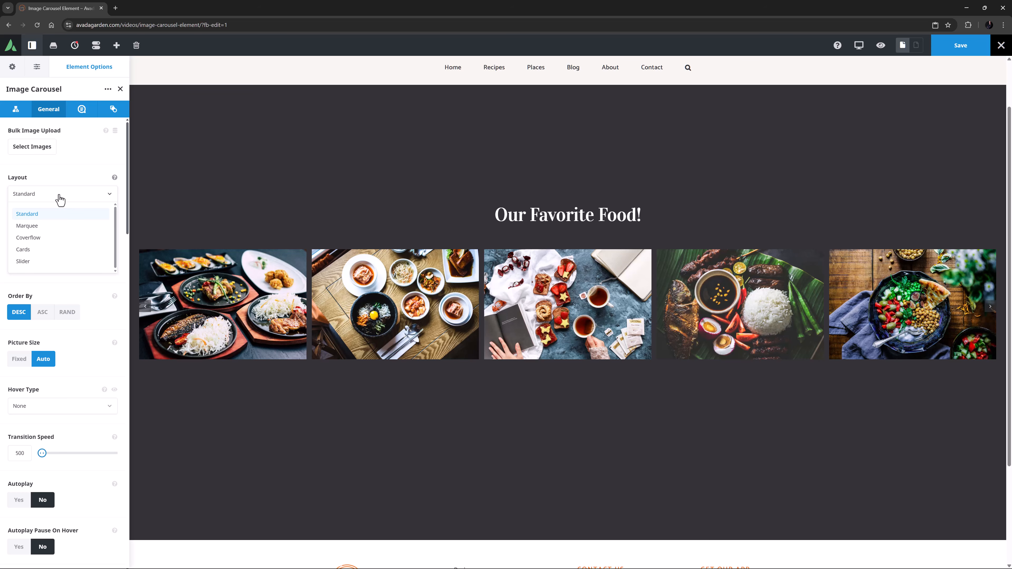
{"action": "left_click", "coordinate": [60, 195]}
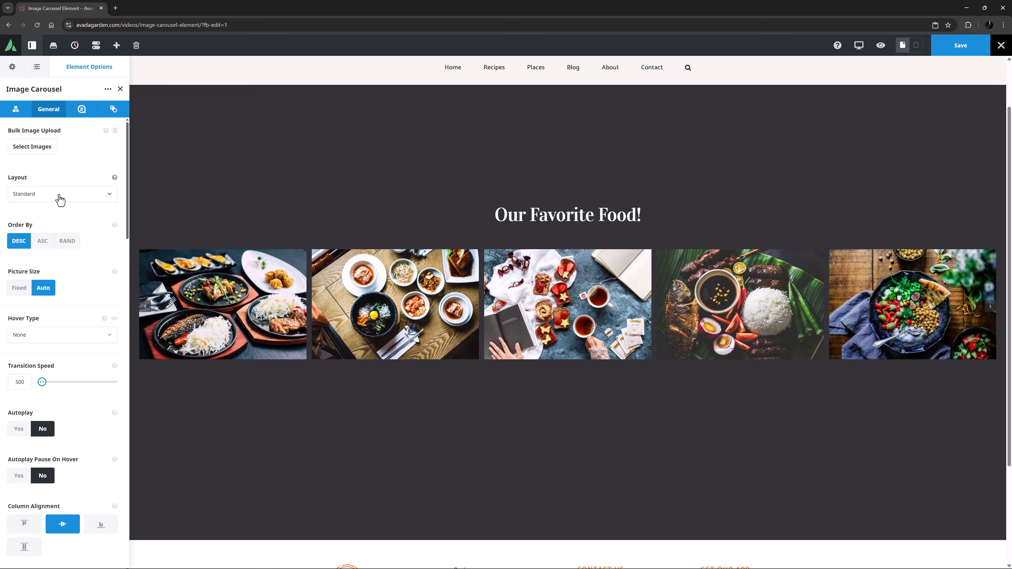
{"action": "left_click", "coordinate": [114, 272]}
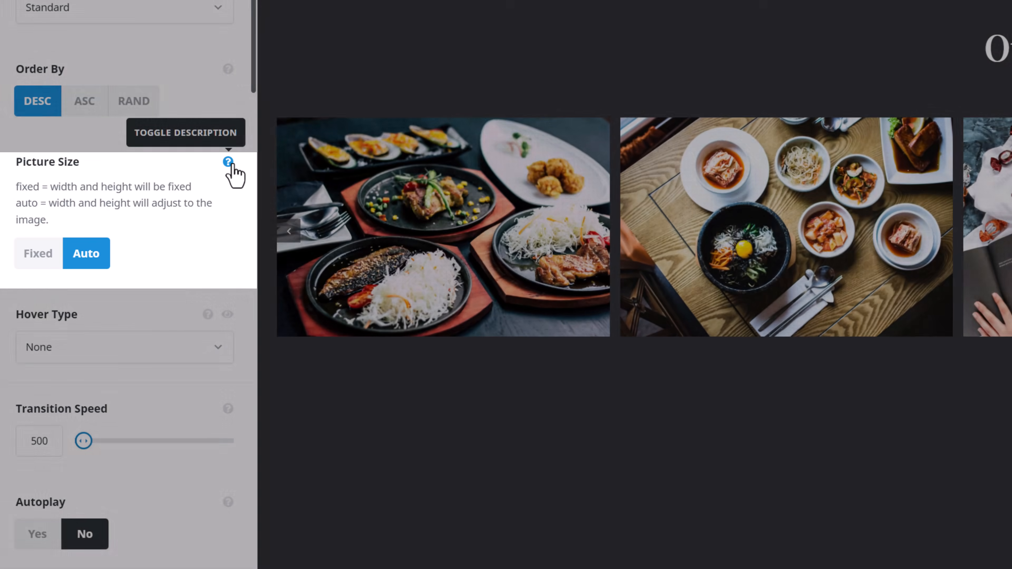
{"action": "left_click", "coordinate": [229, 162]}
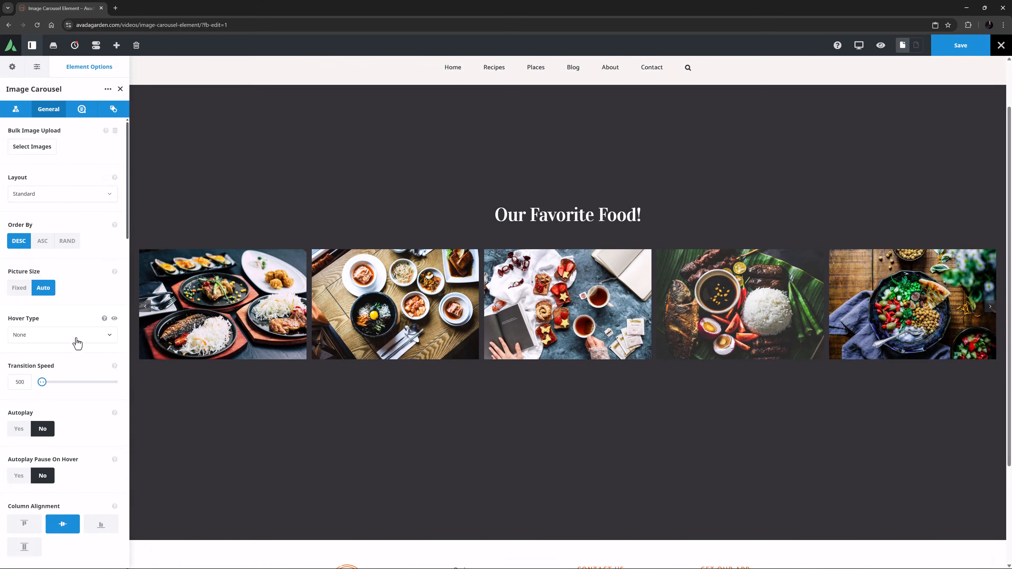
{"action": "left_click", "coordinate": [77, 343]}
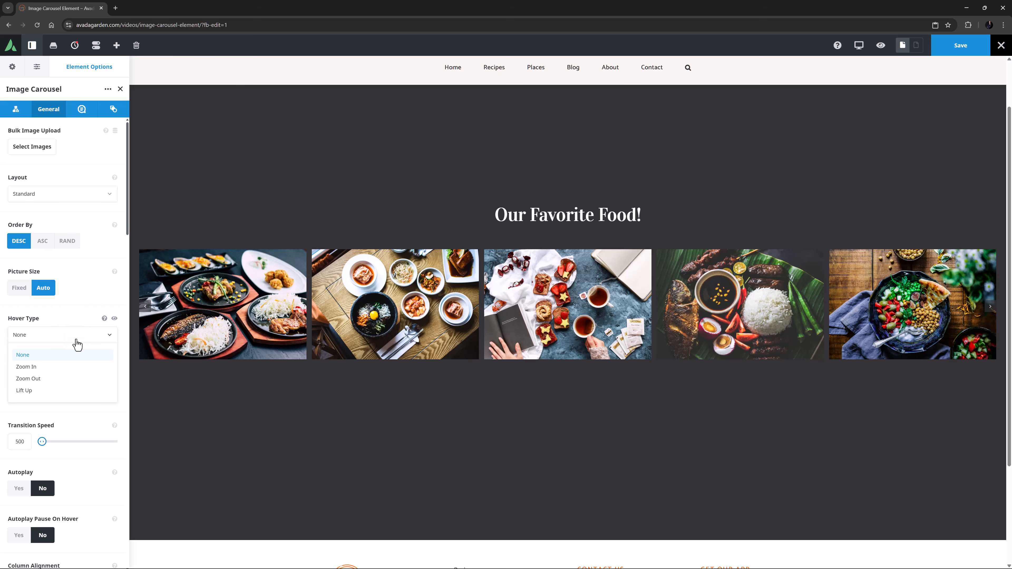
{"action": "left_click", "coordinate": [77, 344]}
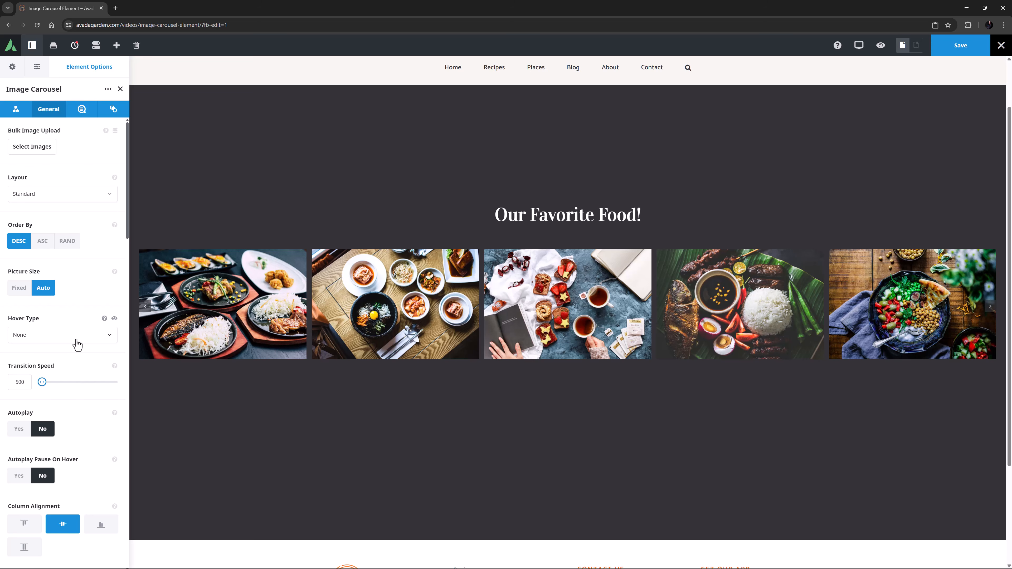
Set the carousel's transition speed to 5000 and its layout to Marquee
{"action": "left_click", "coordinate": [30, 385]}
{"action": "type", "text": "0"}
{"action": "left_click", "coordinate": [37, 193]}
{"action": "left_click", "coordinate": [37, 226]}
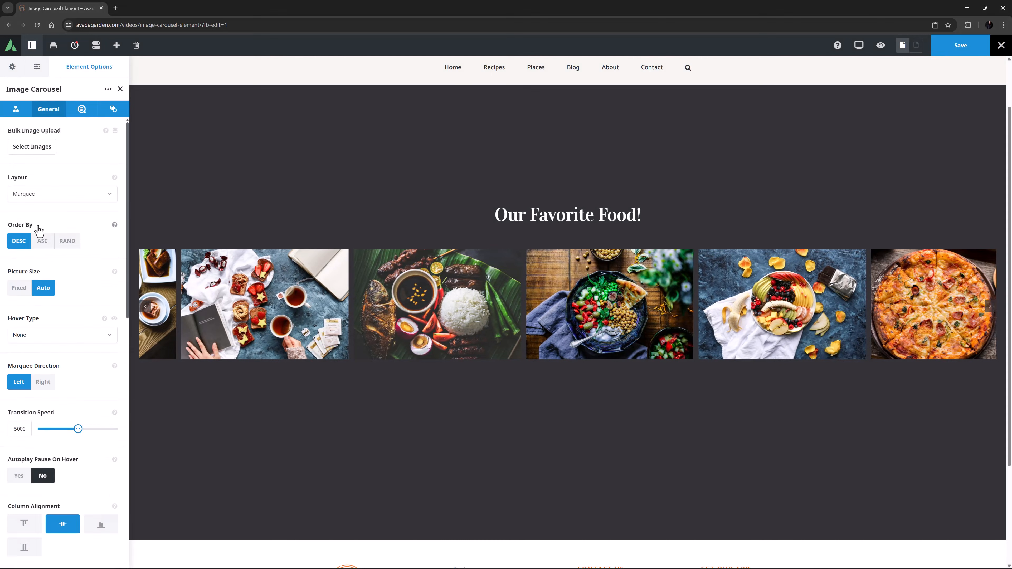
Set the carousel's maximum columns to 3
{"action": "scroll", "coordinate": [39, 234], "scroll_direction": "down", "scroll_amount": 4}
{"action": "scroll", "coordinate": [32, 237], "scroll_direction": "down", "scroll_amount": 4}
{"action": "left_click_drag", "start_coordinate": [28, 279], "coordinate": [2, 277]}
{"action": "type", "text": "3"}
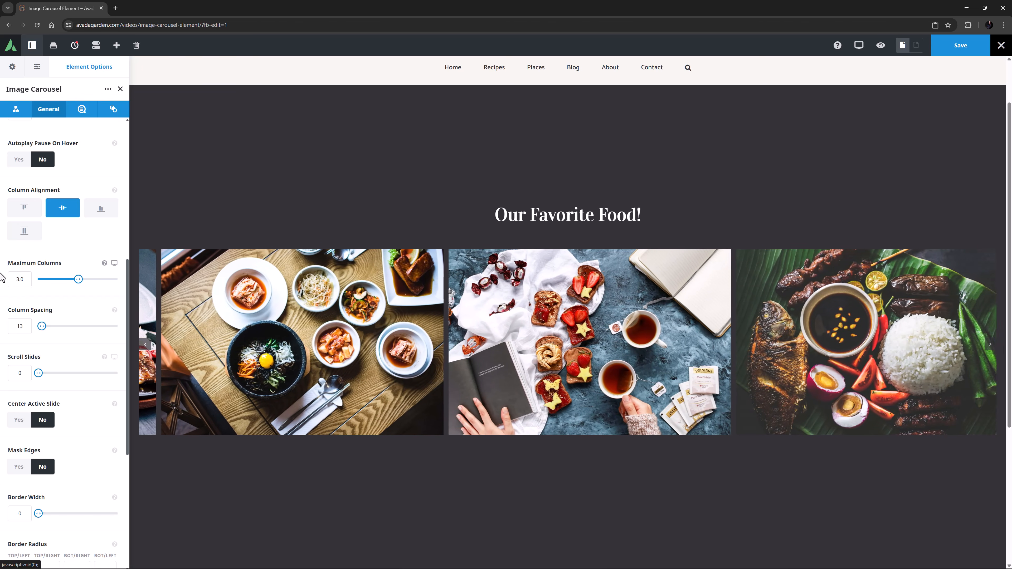
Change the carousel's layout to Coverflow
{"action": "scroll", "coordinate": [3, 247], "scroll_direction": "up", "scroll_amount": 8}
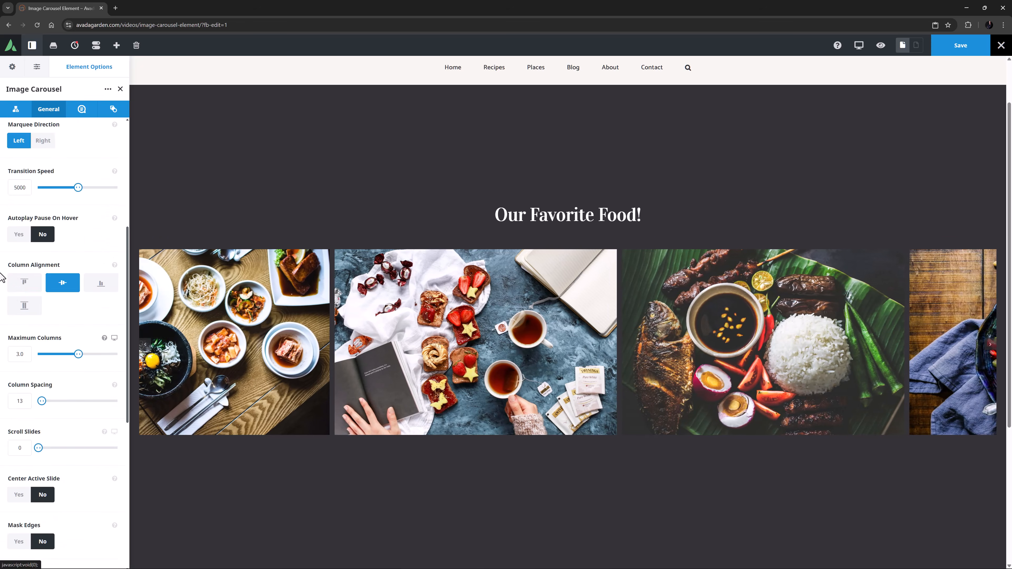
{"action": "left_click", "coordinate": [13, 193]}
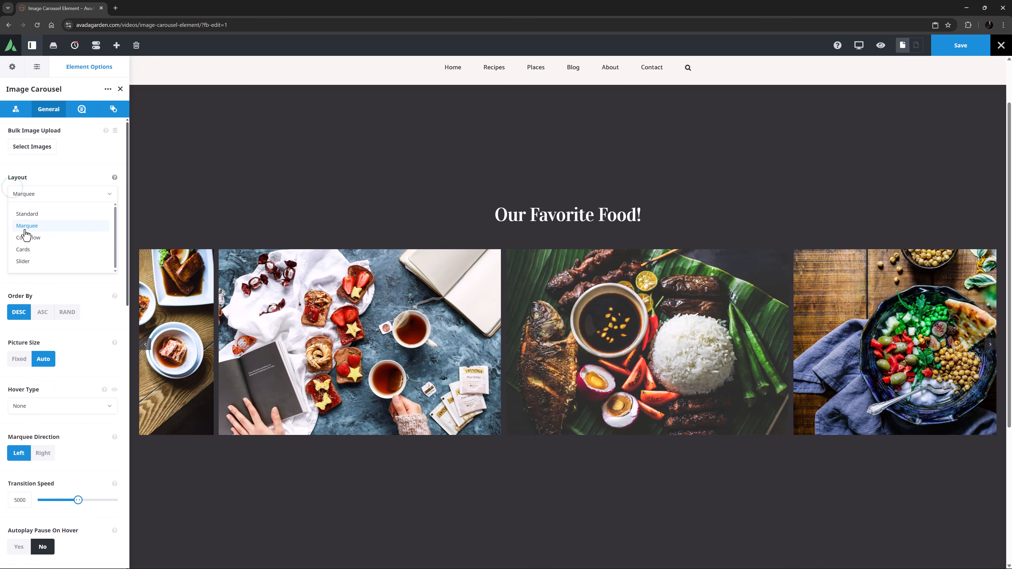
{"action": "left_click", "coordinate": [23, 231]}
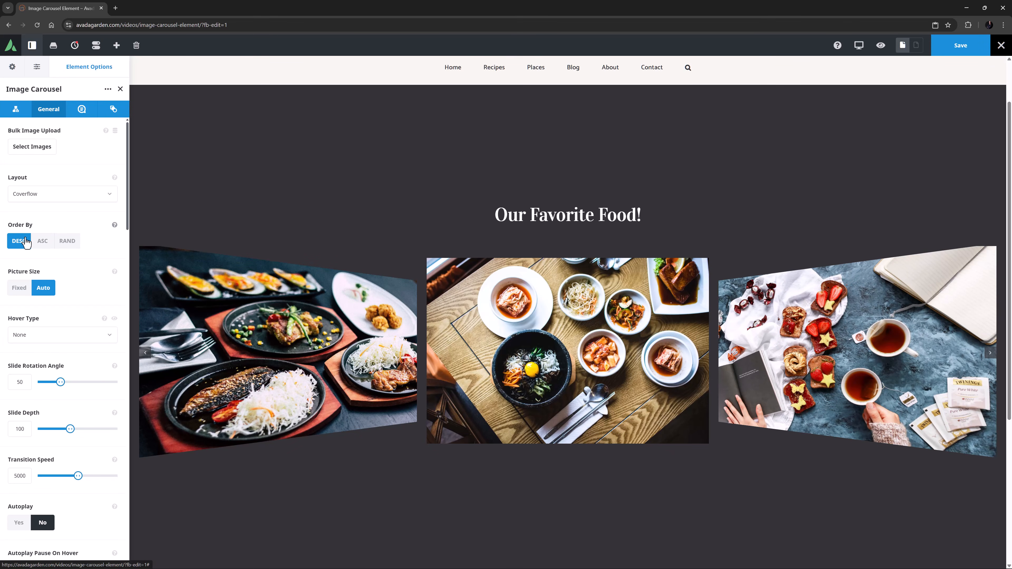
Try a slide rotation angle of 180, advance the carousel slides and read the Slide Depth description
{"action": "left_click_drag", "start_coordinate": [60, 382], "coordinate": [118, 382]}
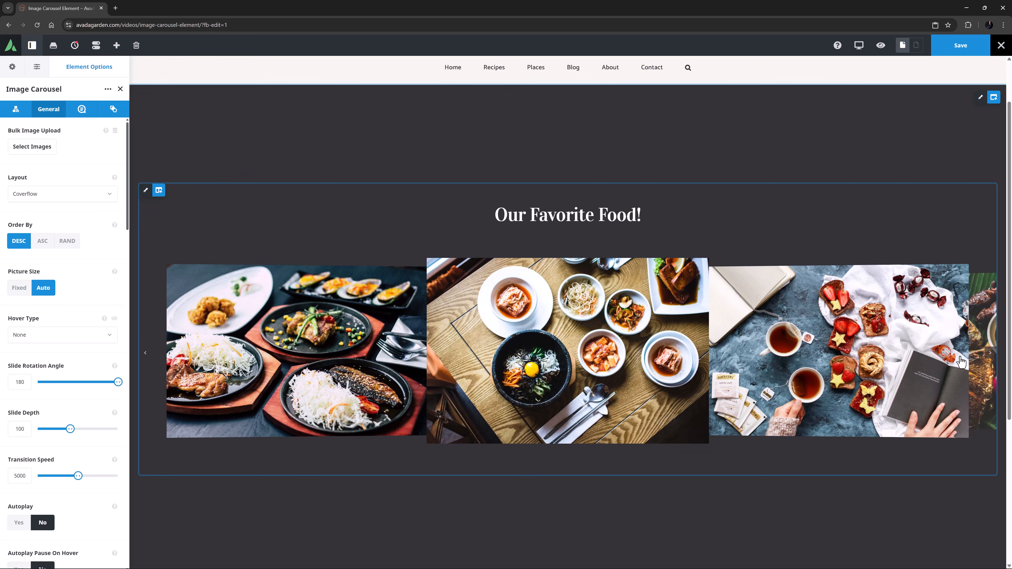
{"action": "left_click", "coordinate": [990, 356]}
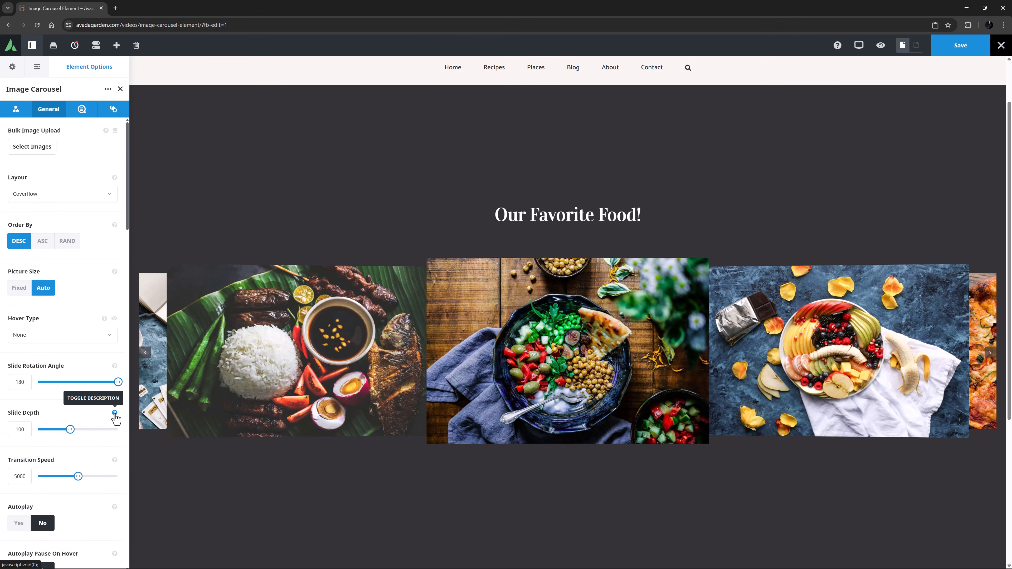
{"action": "left_click", "coordinate": [114, 413]}
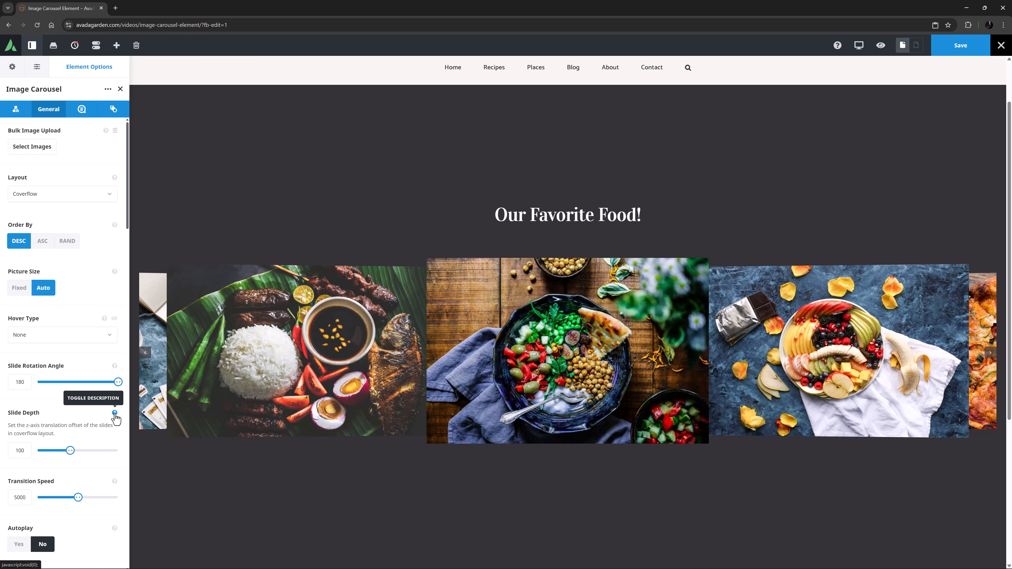
{"action": "left_click", "coordinate": [115, 413]}
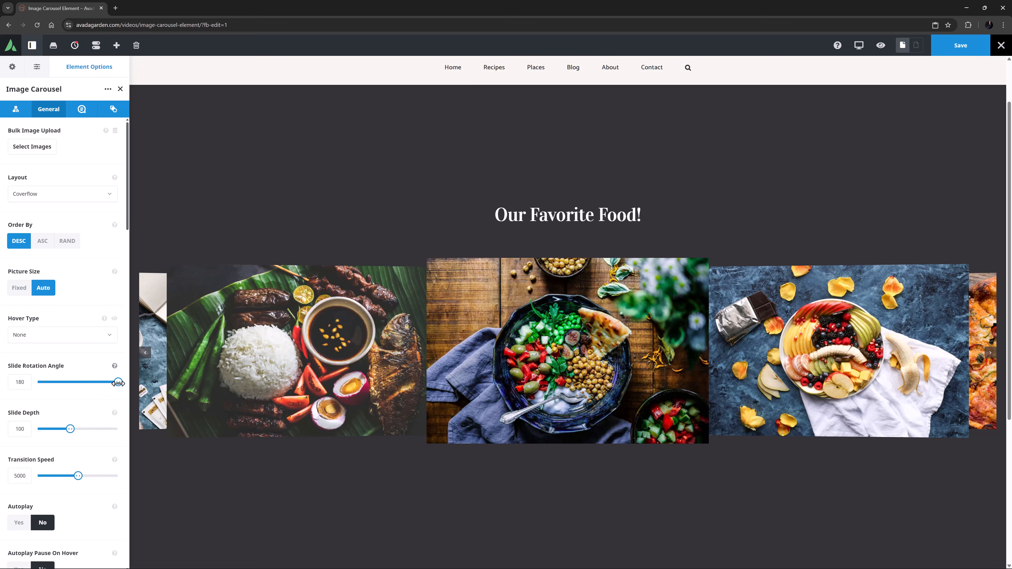
Set the carousel's slide depth to 0 and its slide rotation angle to 50
{"action": "left_click_drag", "start_coordinate": [118, 381], "coordinate": [22, 381]}
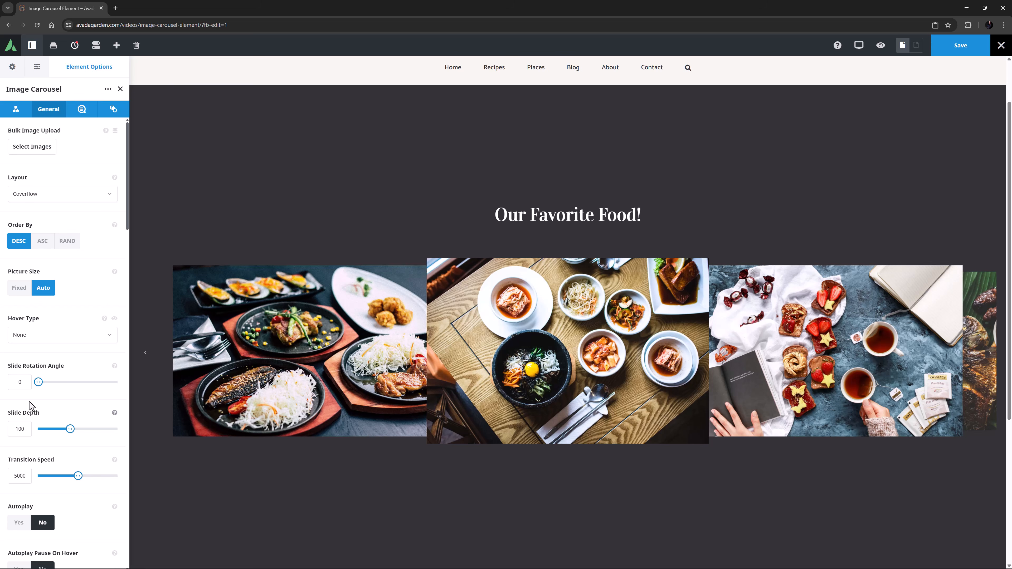
{"action": "left_click_drag", "start_coordinate": [70, 428], "coordinate": [39, 429]}
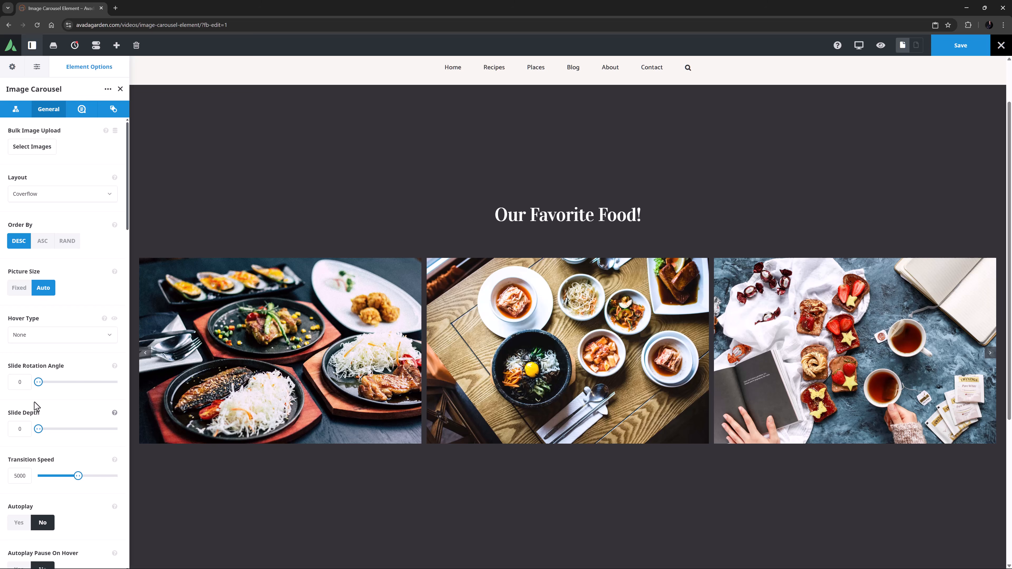
{"action": "left_click_drag", "start_coordinate": [24, 382], "coordinate": [1, 382]}
{"action": "type", "text": "50"}
{"action": "key", "text": "Tab"}
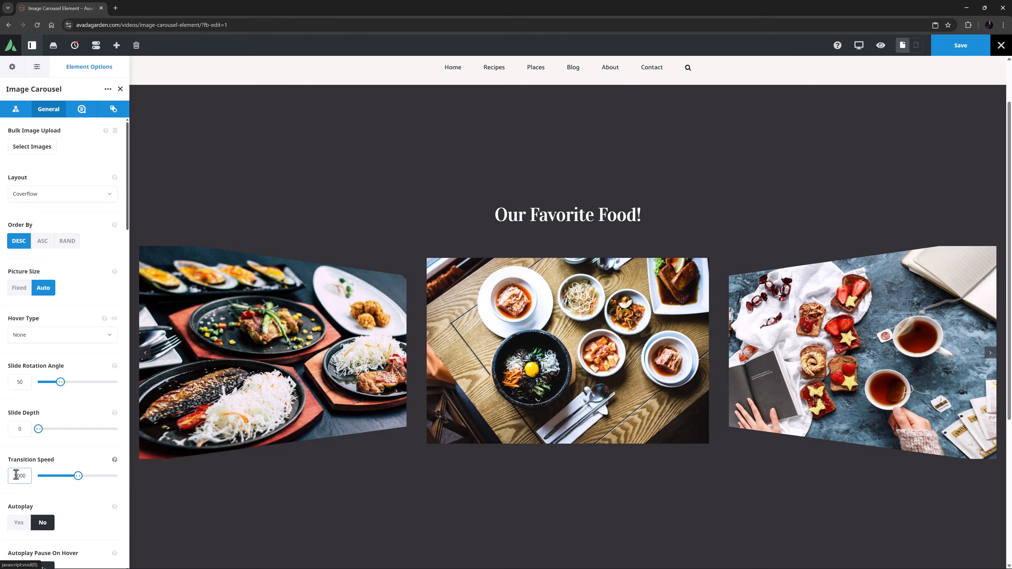
Set the carousel's transition speed to 1000 and enable autoplay
{"action": "left_click_drag", "start_coordinate": [17, 475], "coordinate": [7, 480]}
{"action": "type", "text": "1"}
{"action": "left_click", "coordinate": [19, 522]}
Set the autoplay speed to 2000 and enable Autoplay Pause On Hover
{"action": "scroll", "coordinate": [51, 438], "scroll_direction": "down", "scroll_amount": 6}
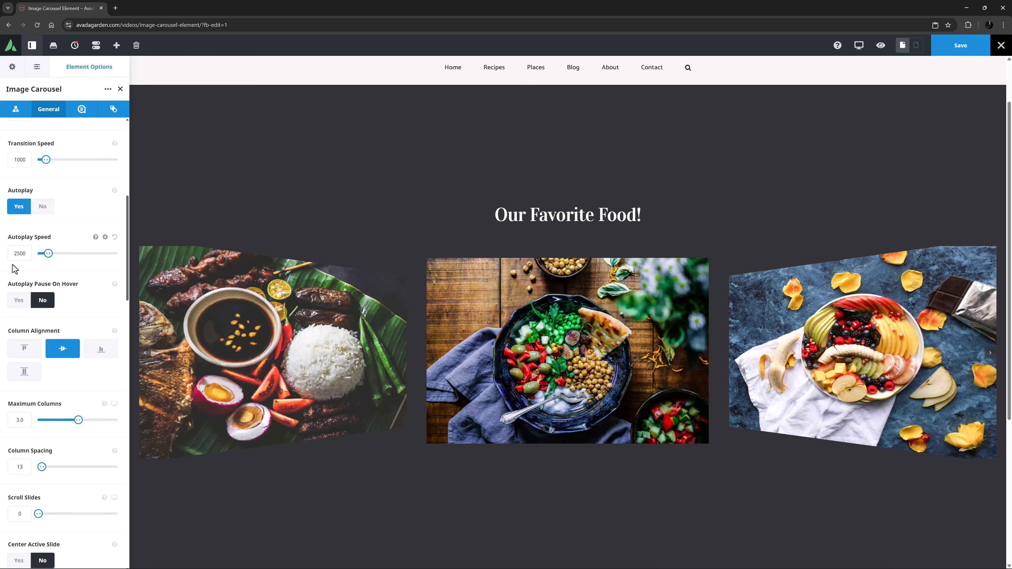
{"action": "left_click", "coordinate": [17, 254]}
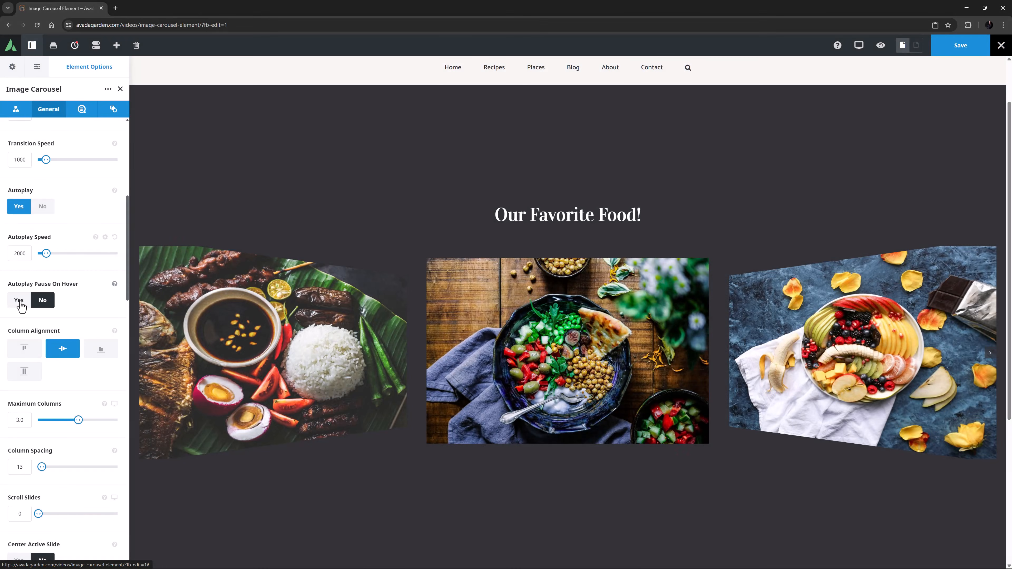
{"action": "left_click", "coordinate": [19, 301]}
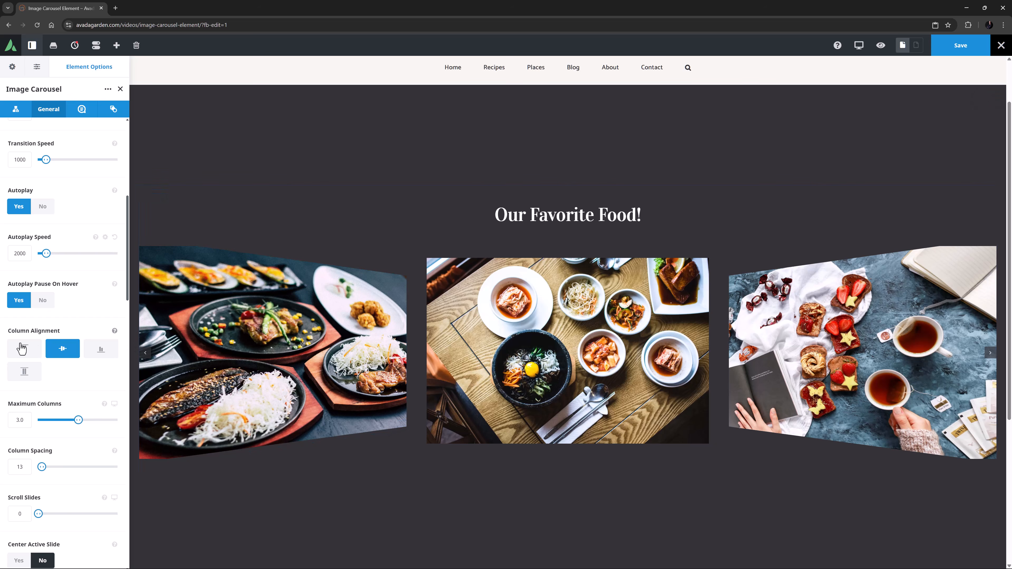
{"action": "scroll", "coordinate": [22, 332], "scroll_direction": "down", "scroll_amount": 5}
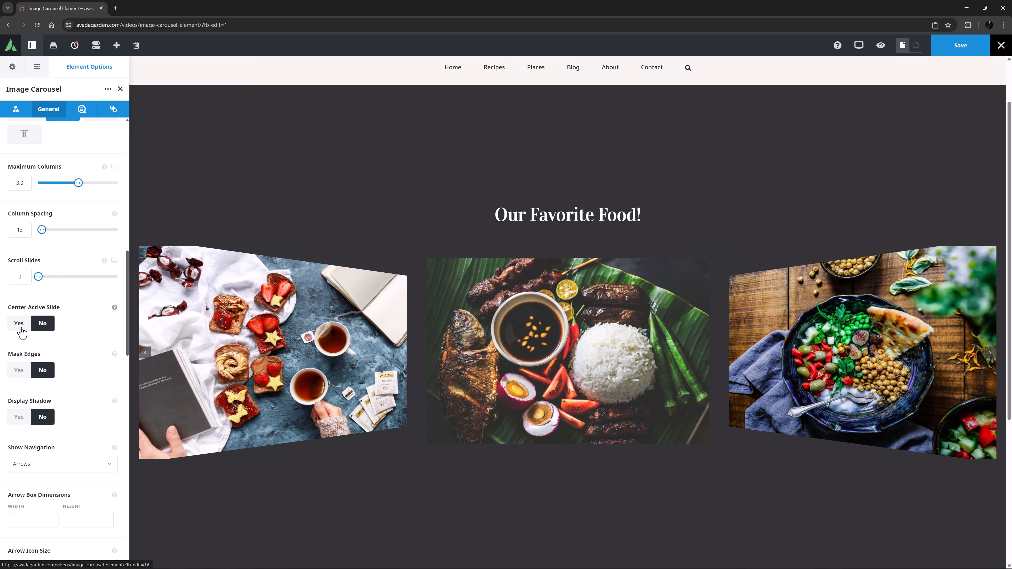
Set the carousel's Scroll Slides value to 1 and advance the slides to preview the scrolling
{"action": "double_click", "coordinate": [20, 277]}
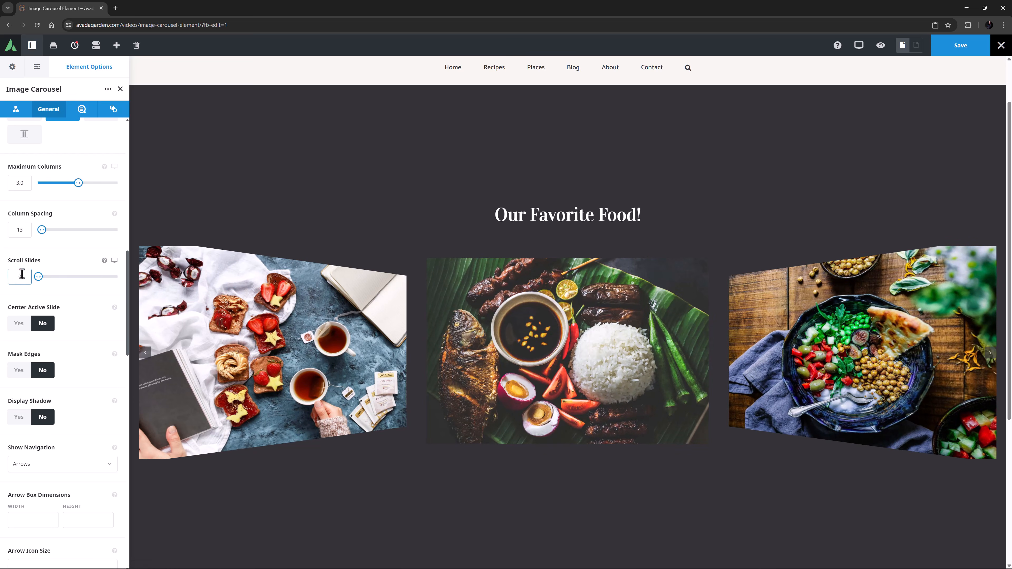
{"action": "type", "text": "1"}
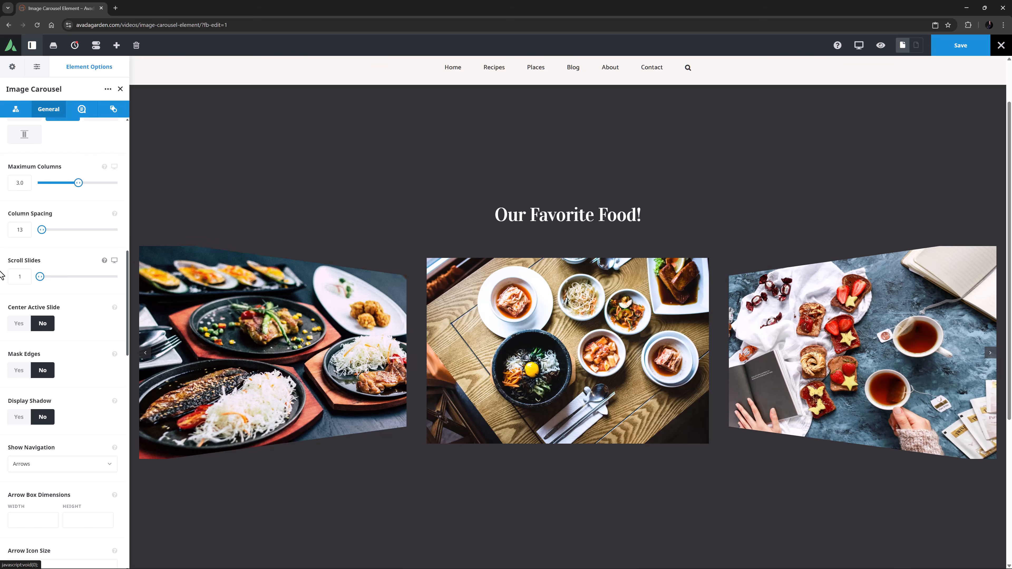
{"action": "left_click", "coordinate": [990, 354]}
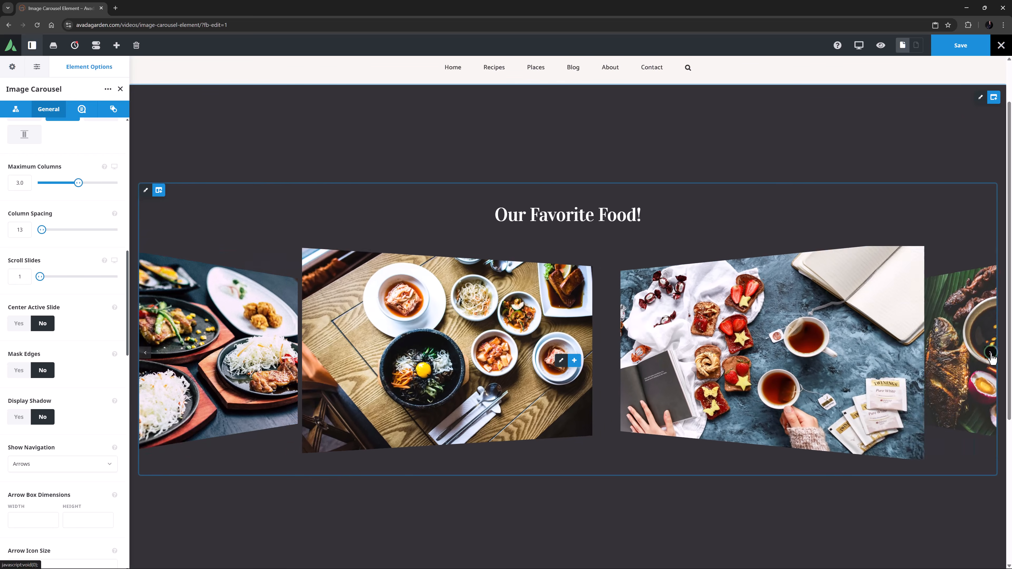
{"action": "left_click", "coordinate": [990, 354]}
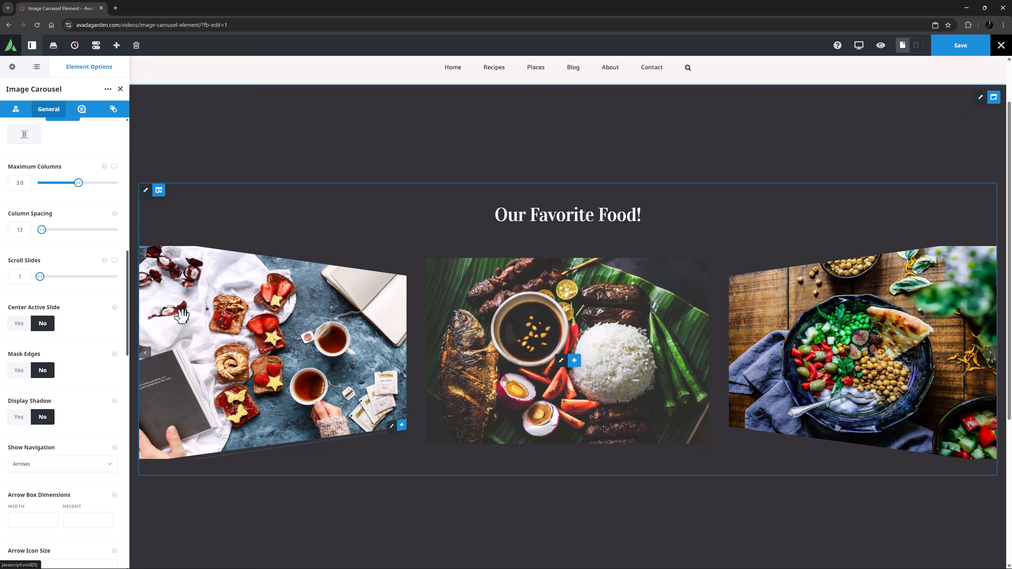
Read the description of the carousel's Maximum Columns option
{"action": "scroll", "coordinate": [111, 312], "scroll_direction": "up", "scroll_amount": 4}
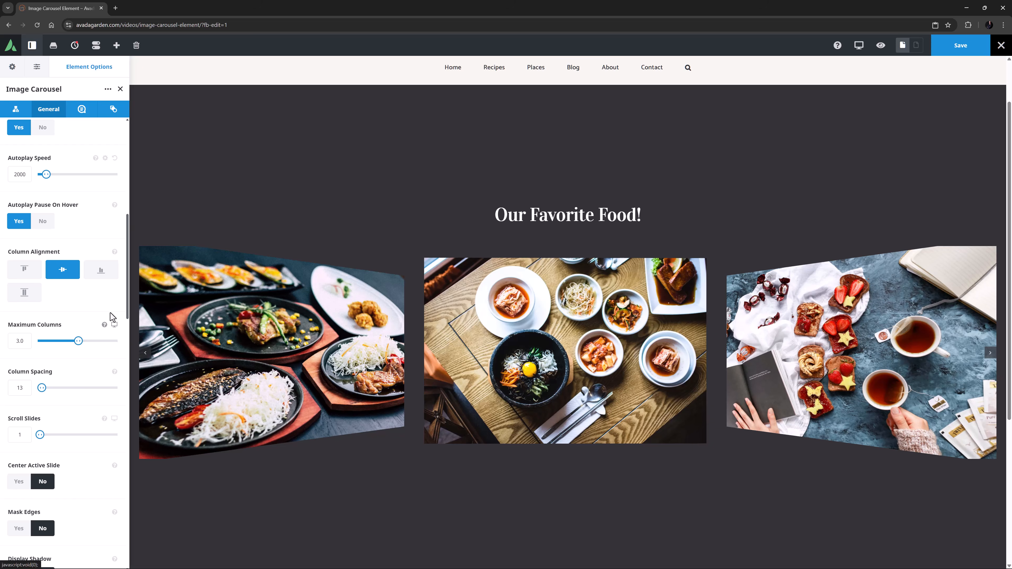
{"action": "left_click", "coordinate": [104, 325]}
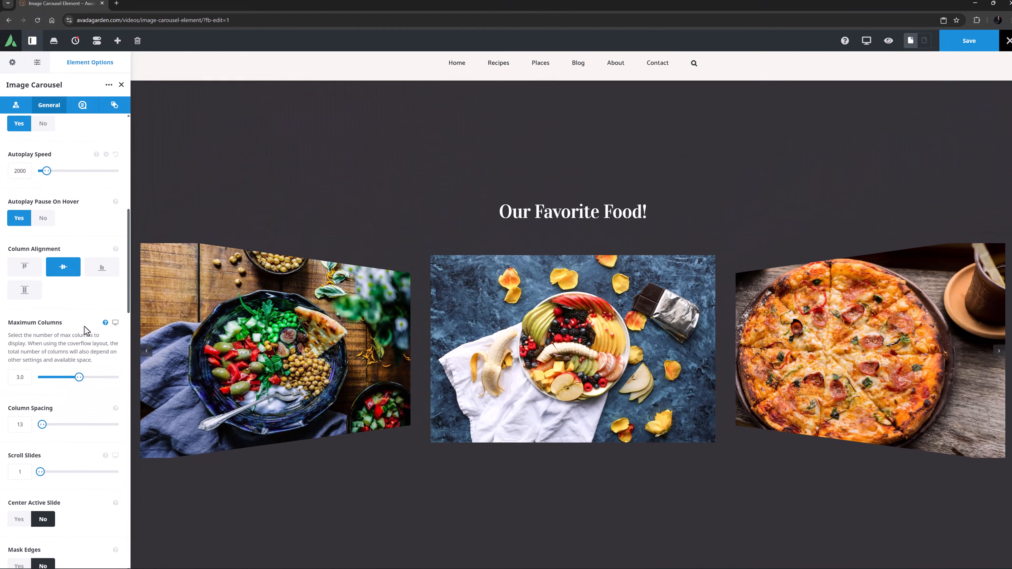
{"action": "left_click", "coordinate": [114, 325]}
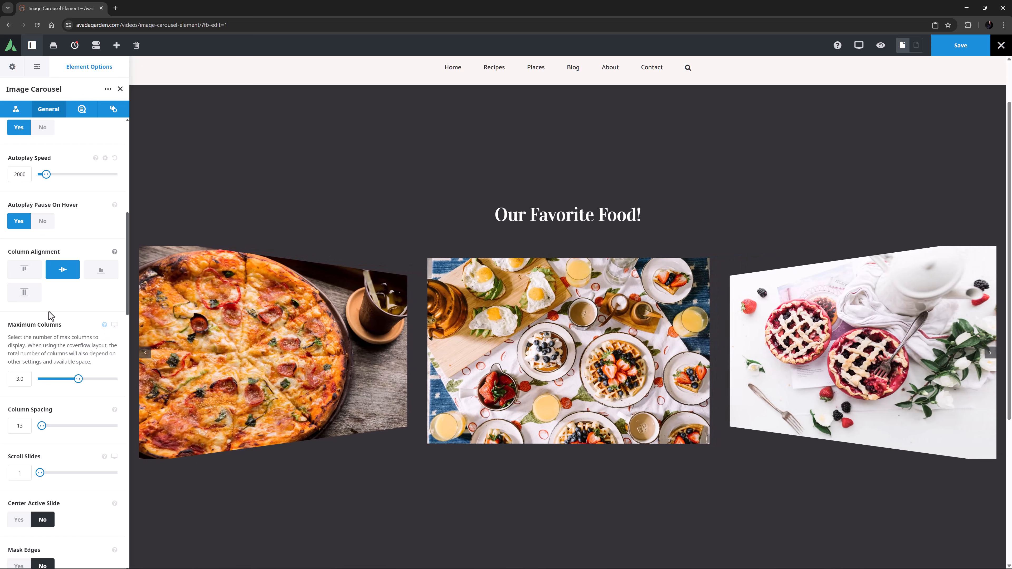
{"action": "left_click", "coordinate": [49, 311]}
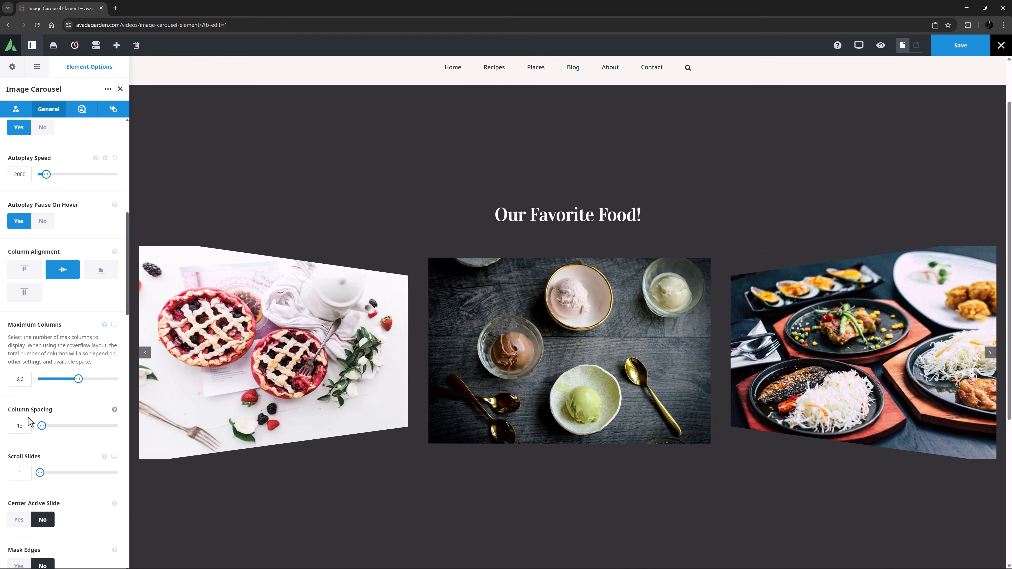
Set the carousel's column spacing to 20
{"action": "double_click", "coordinate": [26, 423]}
{"action": "type", "text": "20"}
{"action": "key", "text": "Tab"}
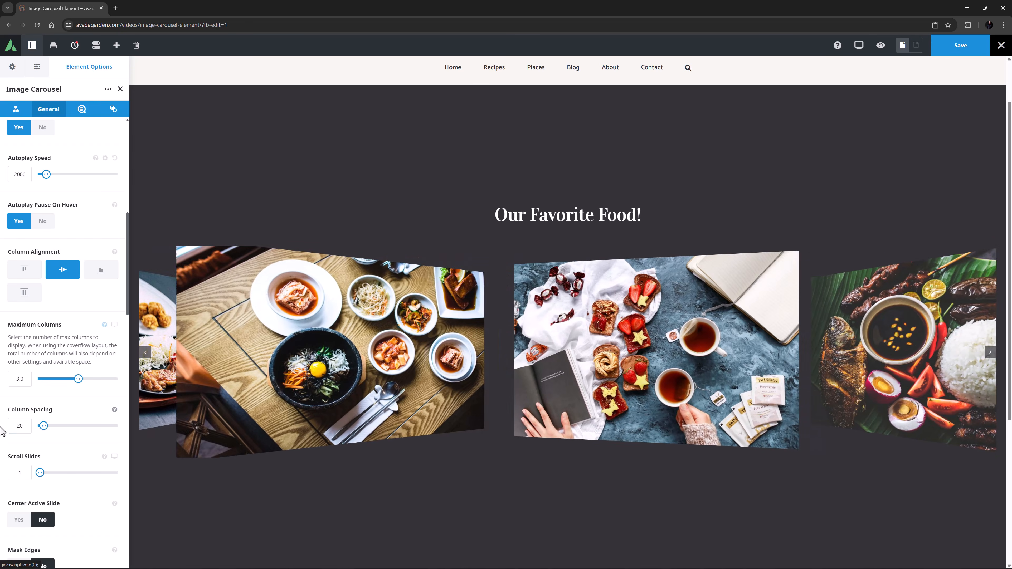
Try a maximum of 4 columns for the carousel
{"action": "scroll", "coordinate": [3, 430], "scroll_direction": "down", "scroll_amount": 8}
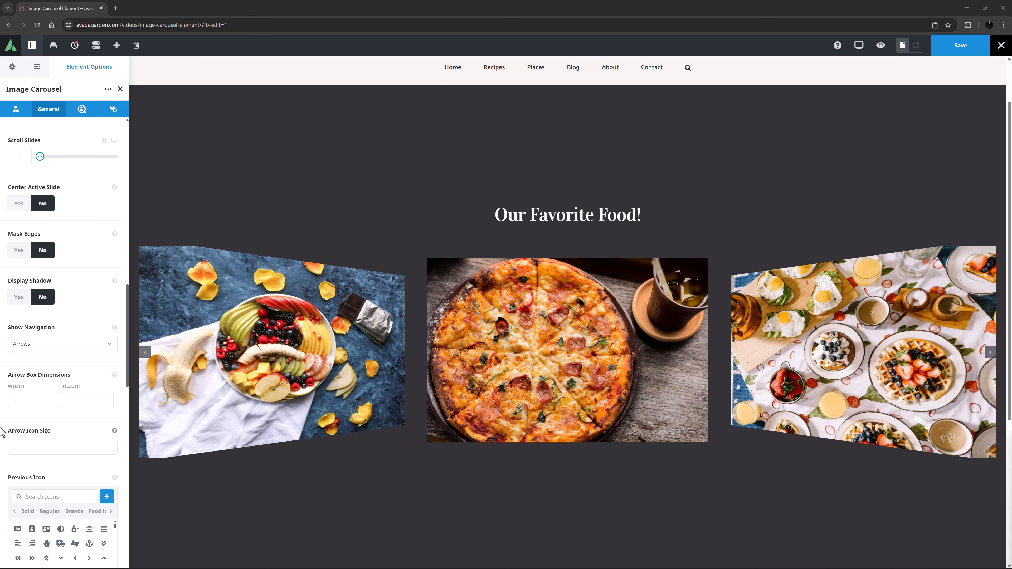
{"action": "scroll", "coordinate": [2, 432], "scroll_direction": "up", "scroll_amount": 5}
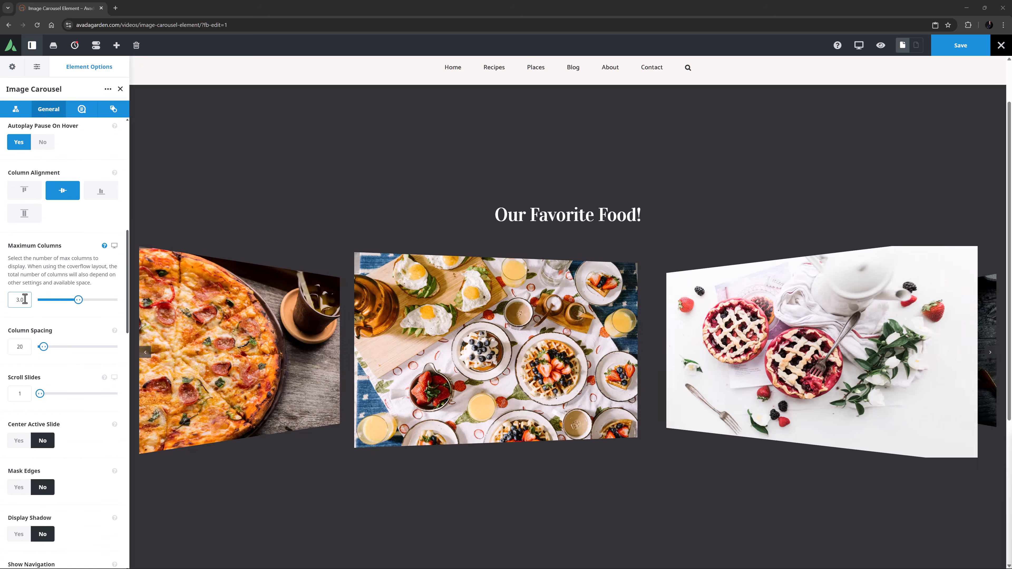
{"action": "left_click_drag", "start_coordinate": [25, 298], "coordinate": [3, 289]}
{"action": "type", "text": "4"}
{"action": "key", "text": "Tab"}
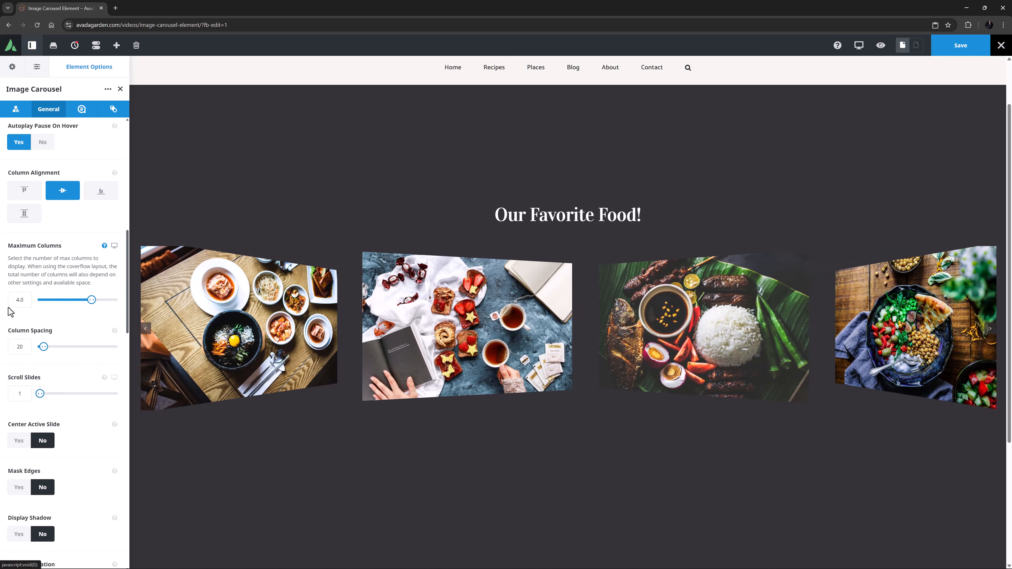
Try Center Active Slide, and revert the page history to the Column Spacing edit
{"action": "scroll", "coordinate": [8, 303], "scroll_direction": "down", "scroll_amount": 5}
{"action": "left_click", "coordinate": [13, 248]}
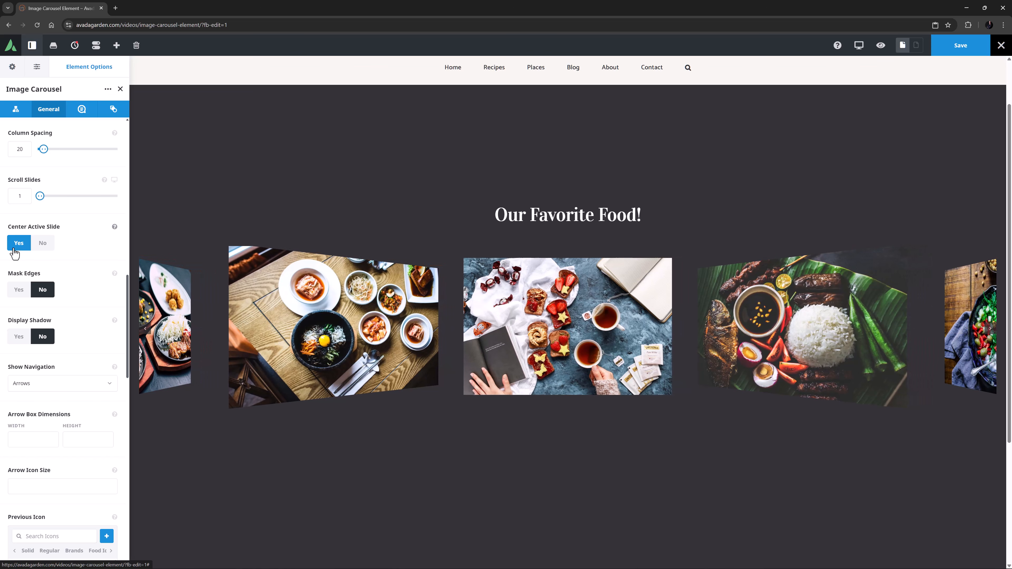
{"action": "left_click", "coordinate": [74, 44]}
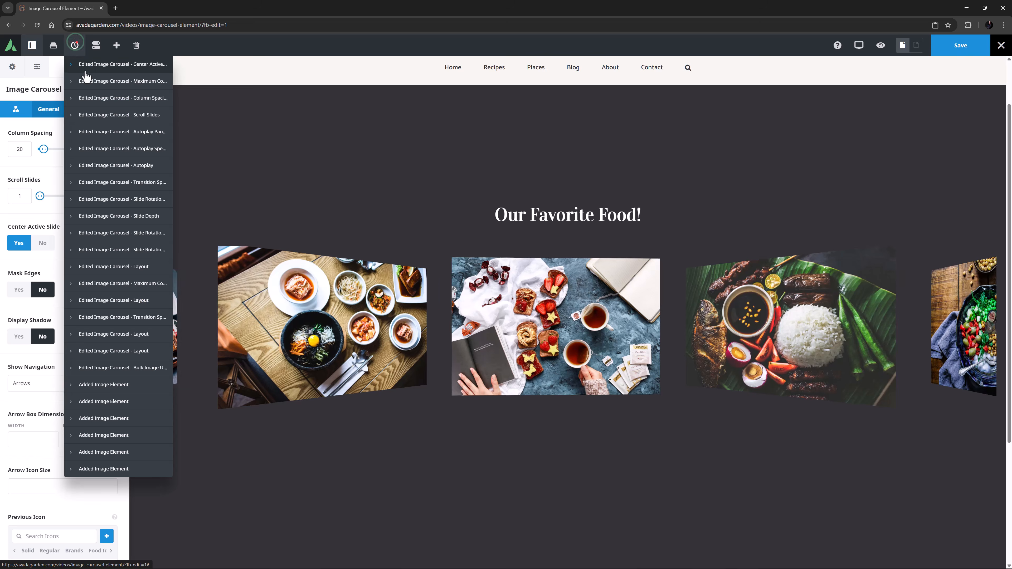
{"action": "left_click", "coordinate": [87, 99]}
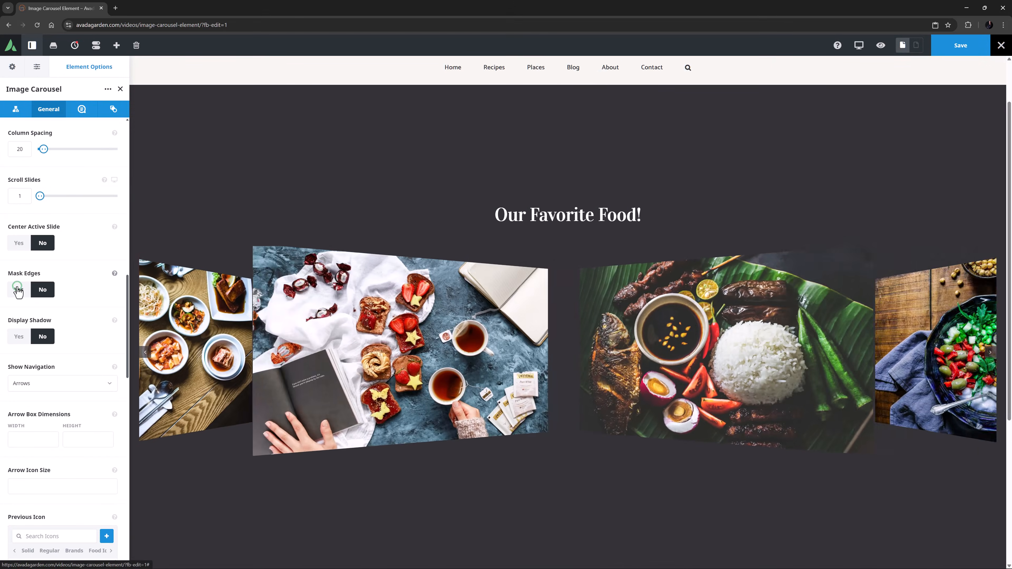
Try Mask Edges and Display Shadow on the carousel in turn, setting each back to No
{"action": "left_click", "coordinate": [18, 290]}
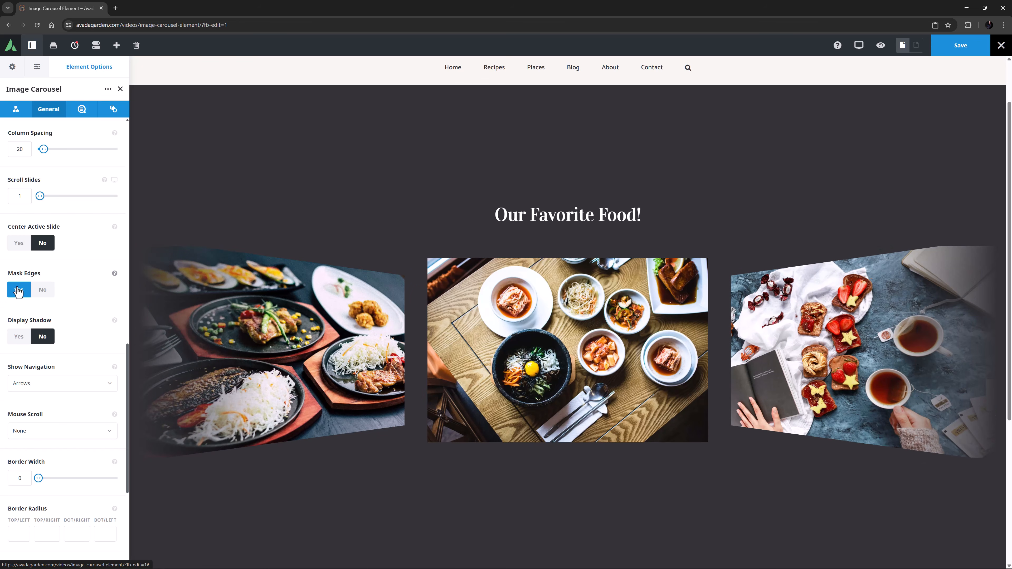
{"action": "left_click", "coordinate": [40, 290]}
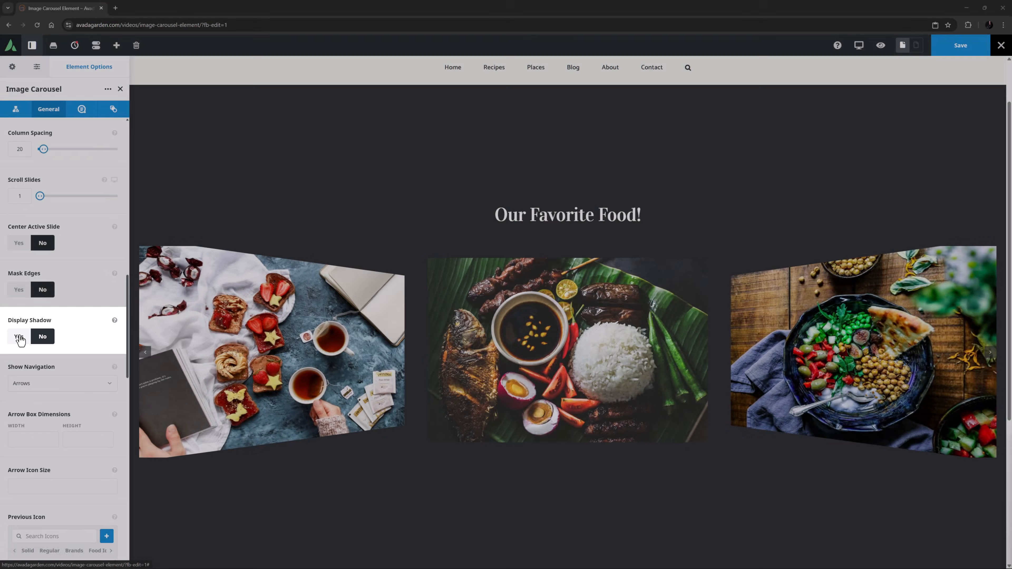
{"action": "left_click", "coordinate": [19, 337]}
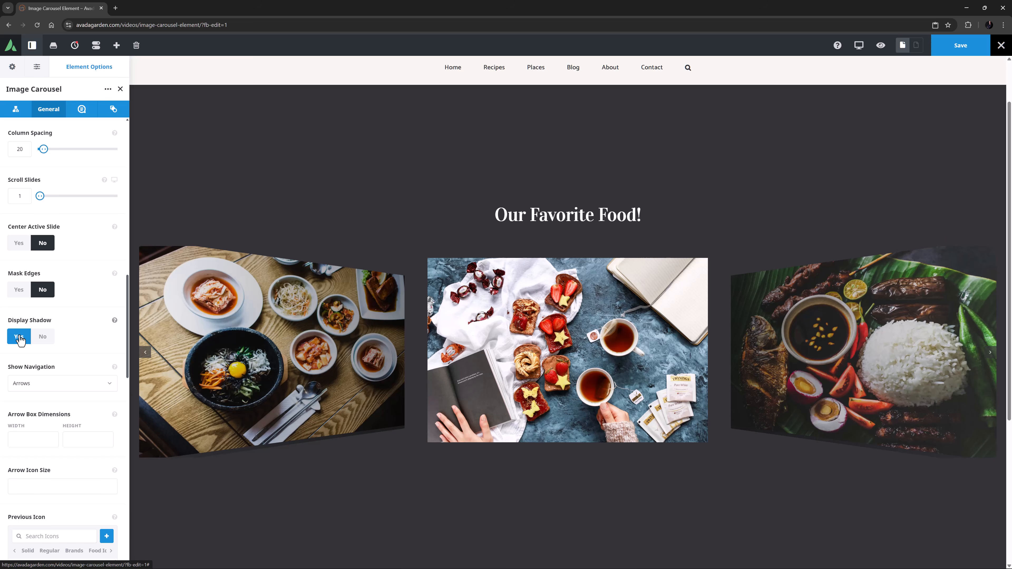
{"action": "left_click", "coordinate": [40, 336]}
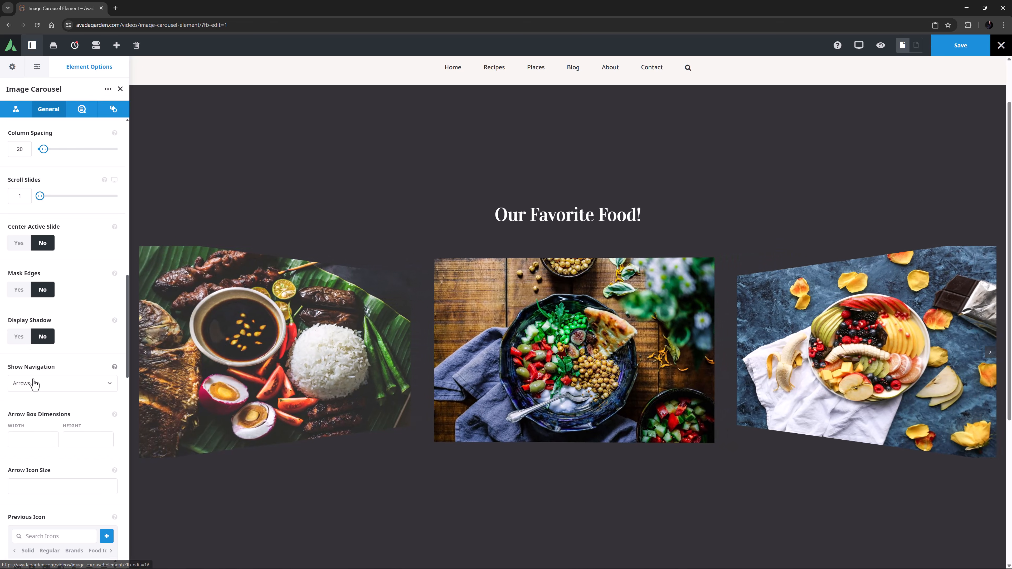
Review the Show Navigation choices, try Dots, and set the navigation back to Arrows
{"action": "left_click", "coordinate": [34, 383]}
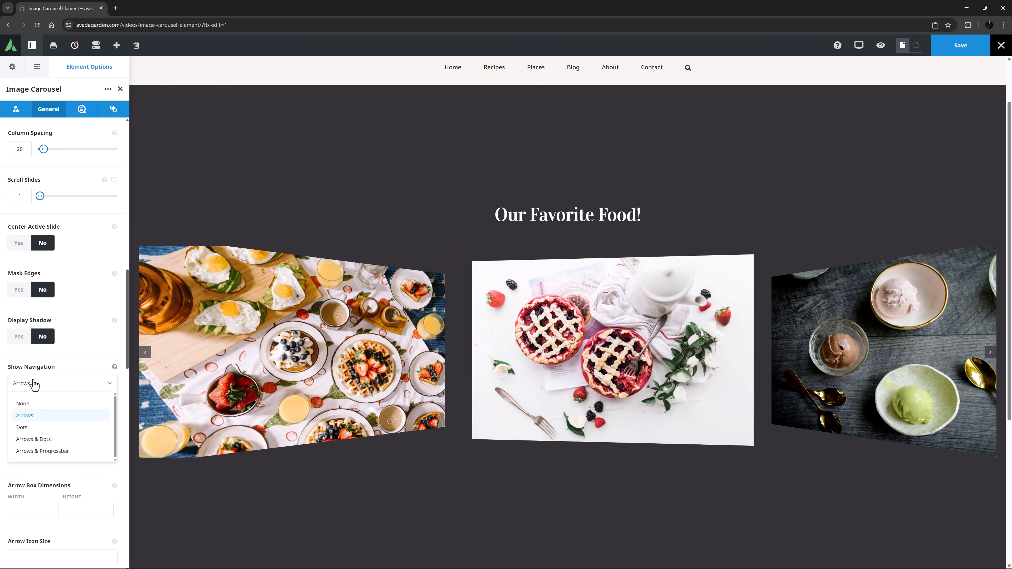
{"action": "left_click", "coordinate": [34, 384]}
{"action": "scroll", "coordinate": [34, 384], "scroll_direction": "down", "scroll_amount": 5}
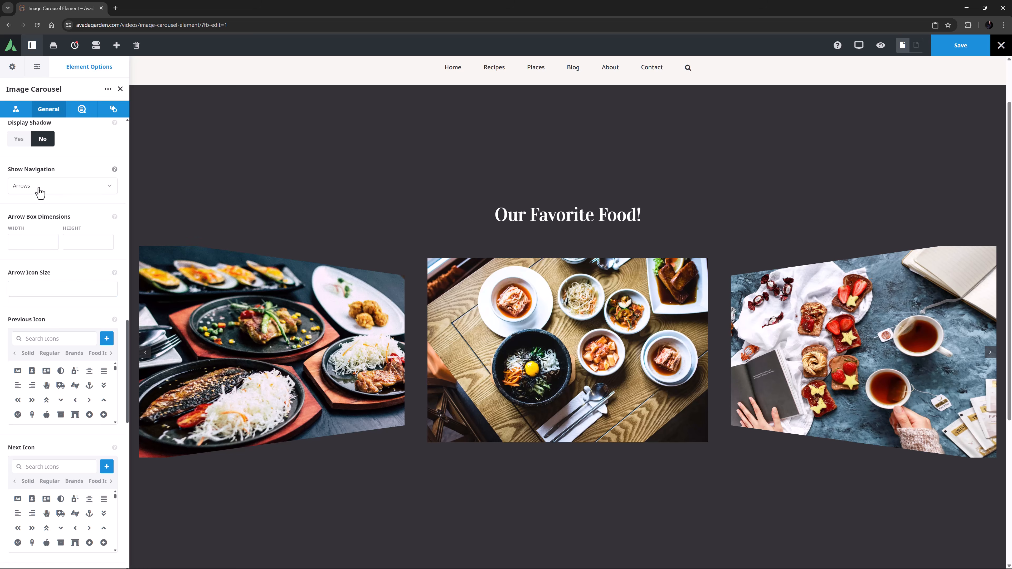
{"action": "left_click", "coordinate": [40, 193]}
{"action": "left_click", "coordinate": [38, 226]}
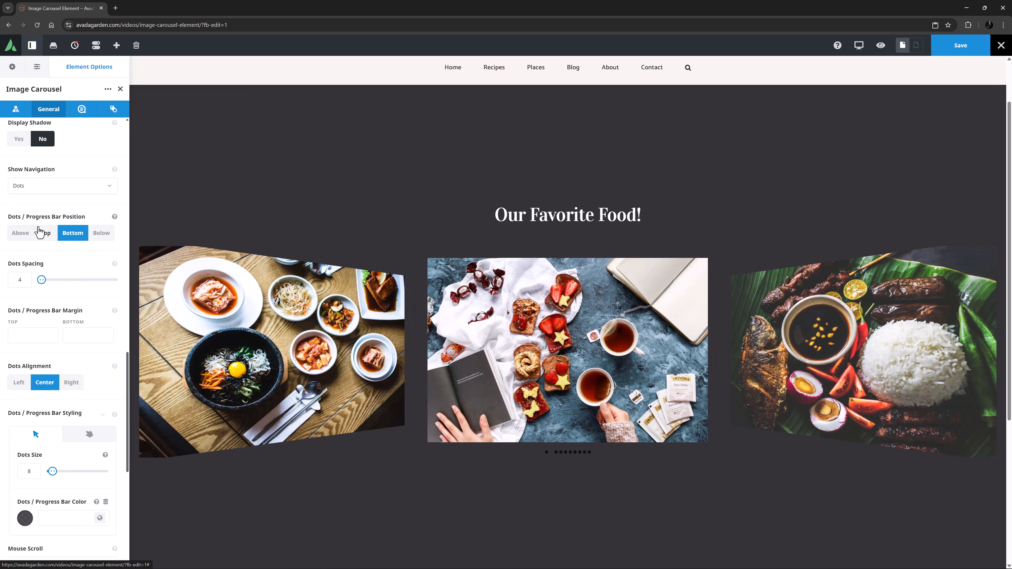
{"action": "left_click", "coordinate": [39, 191]}
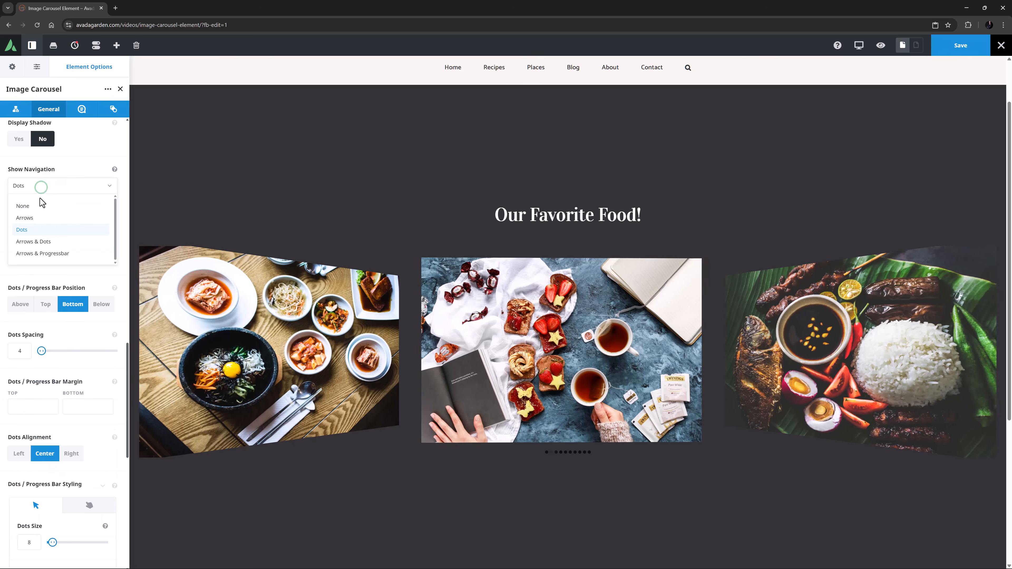
{"action": "left_click", "coordinate": [38, 219]}
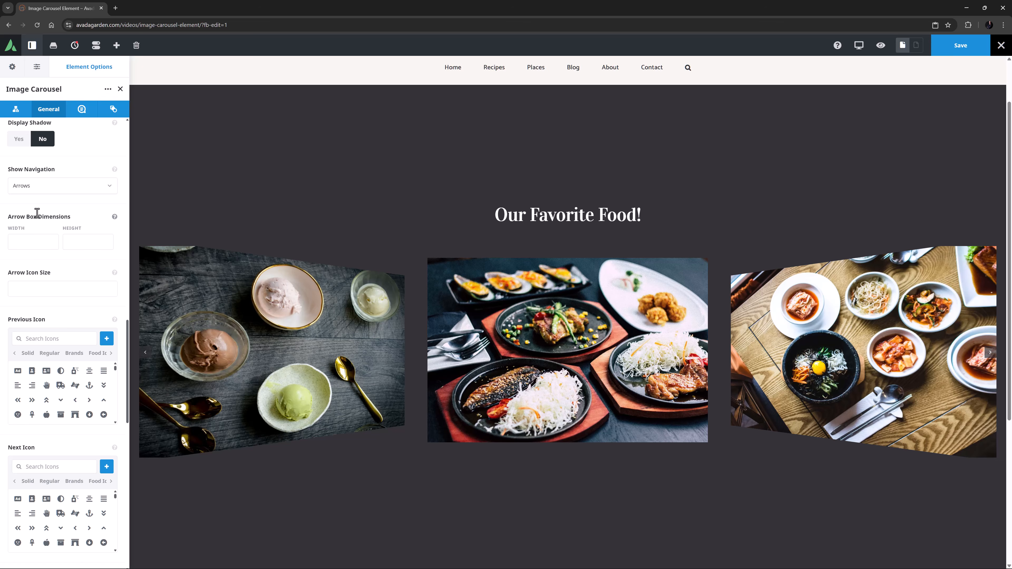
Examine the arrow styling options, the available Mouse Scroll modes and the Mouse Scroll description
{"action": "scroll", "coordinate": [36, 216], "scroll_direction": "down", "scroll_amount": 2}
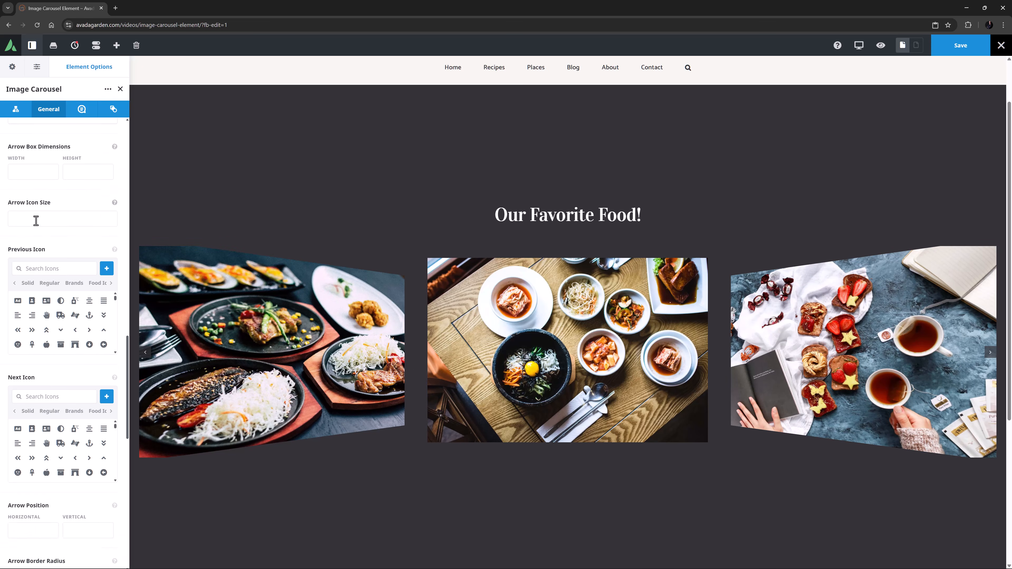
{"action": "scroll", "coordinate": [35, 220], "scroll_direction": "down", "scroll_amount": 8}
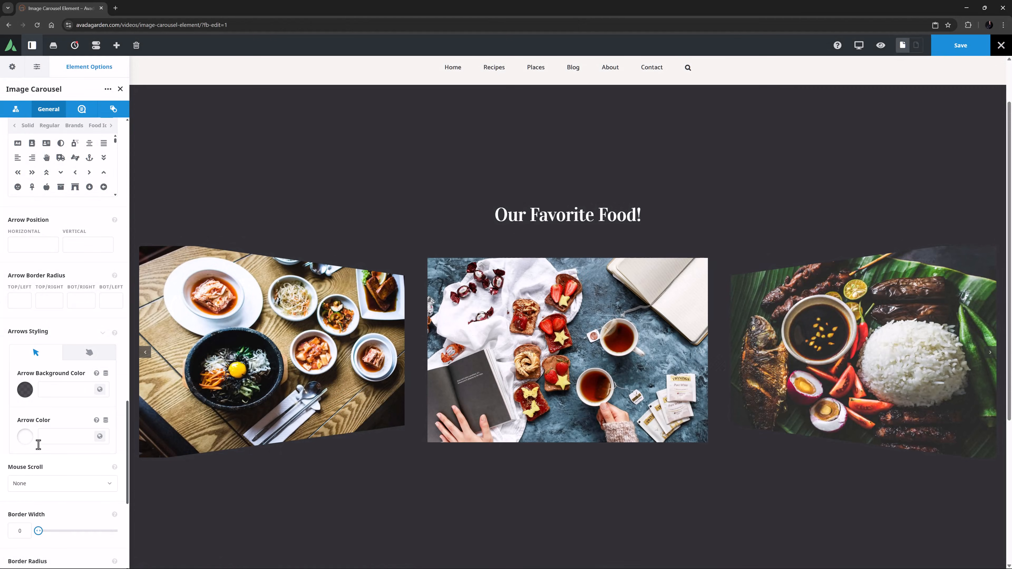
{"action": "left_click", "coordinate": [37, 484]}
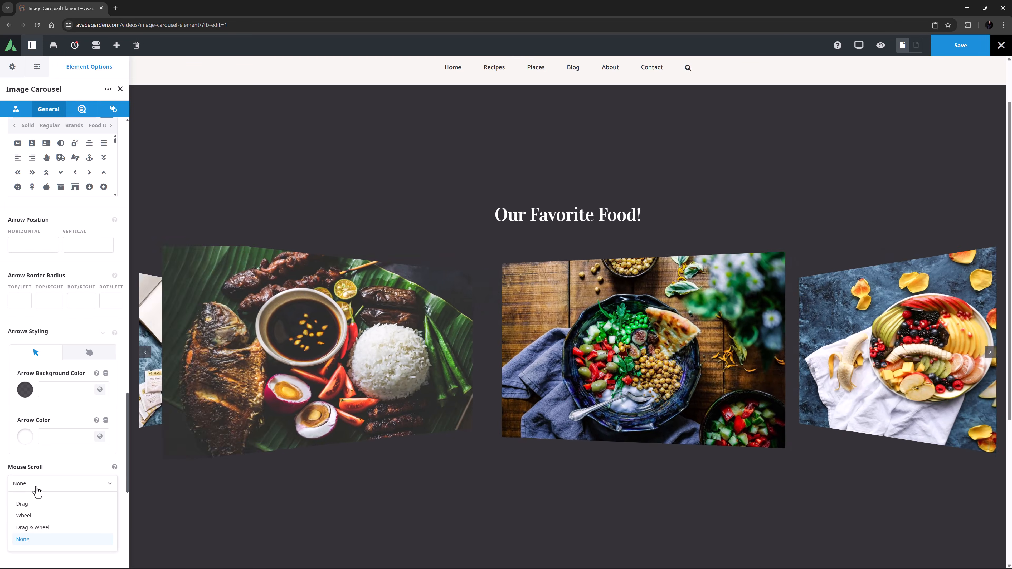
{"action": "left_click", "coordinate": [36, 487]}
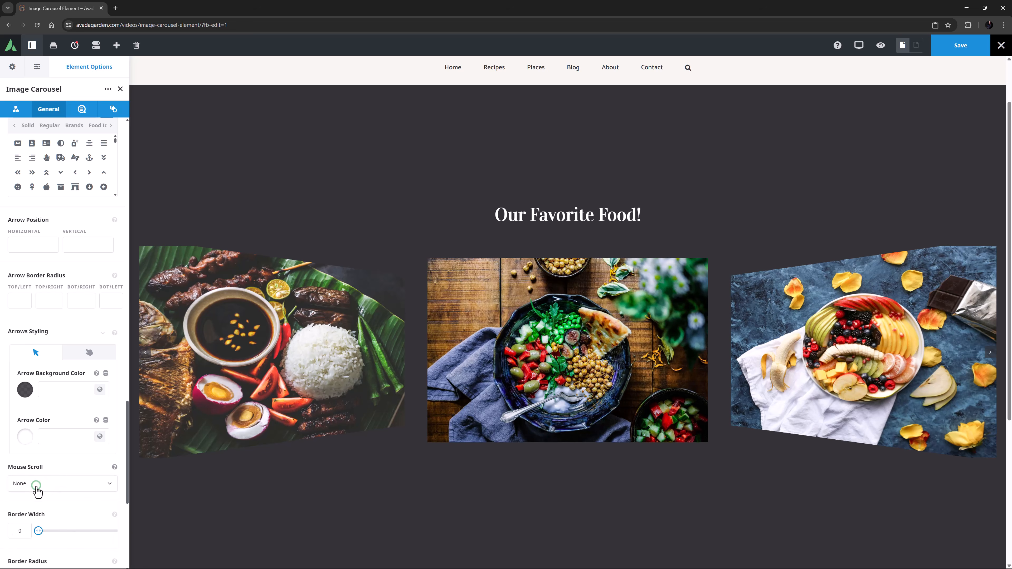
{"action": "left_click", "coordinate": [114, 468]}
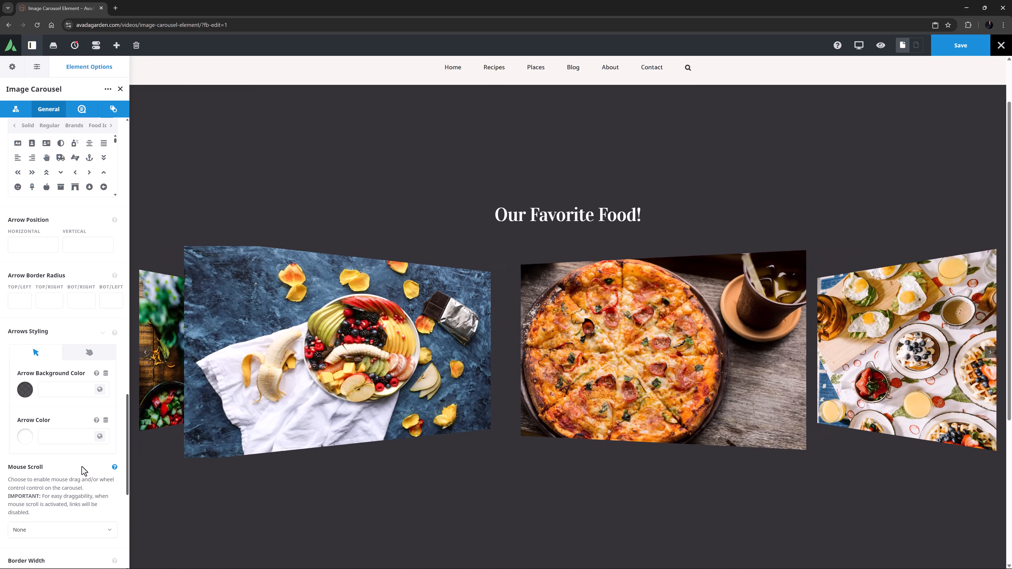
{"action": "left_click", "coordinate": [114, 468]}
Try the Drag mode for Mouse Scroll, review the alternatives and set it back to None
{"action": "scroll", "coordinate": [88, 470], "scroll_direction": "down", "scroll_amount": 6}
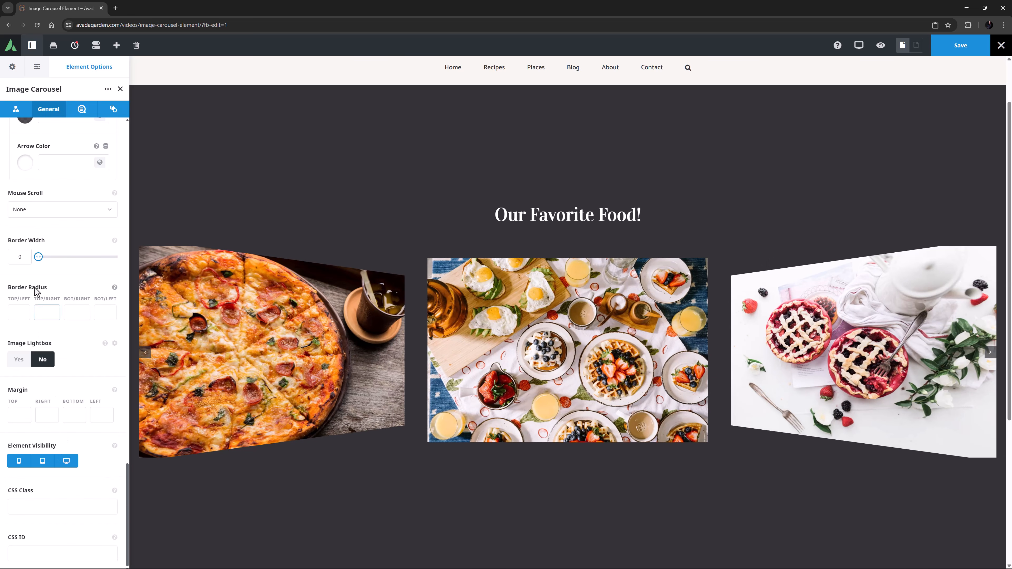
{"action": "left_click", "coordinate": [67, 211]}
{"action": "left_click", "coordinate": [34, 233]}
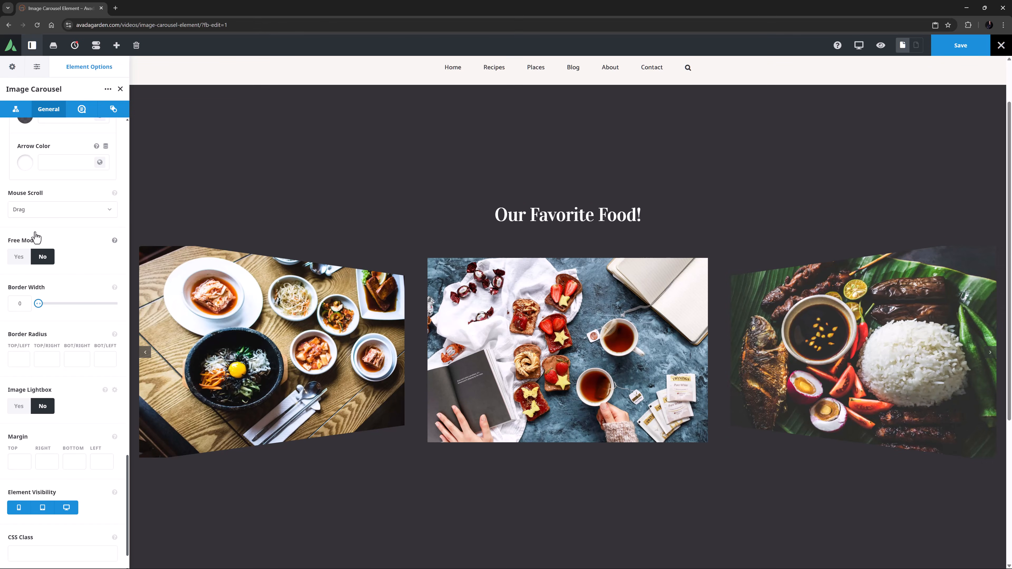
{"action": "left_click", "coordinate": [36, 210]}
{"action": "scroll", "coordinate": [34, 239], "scroll_direction": "up", "scroll_amount": 1}
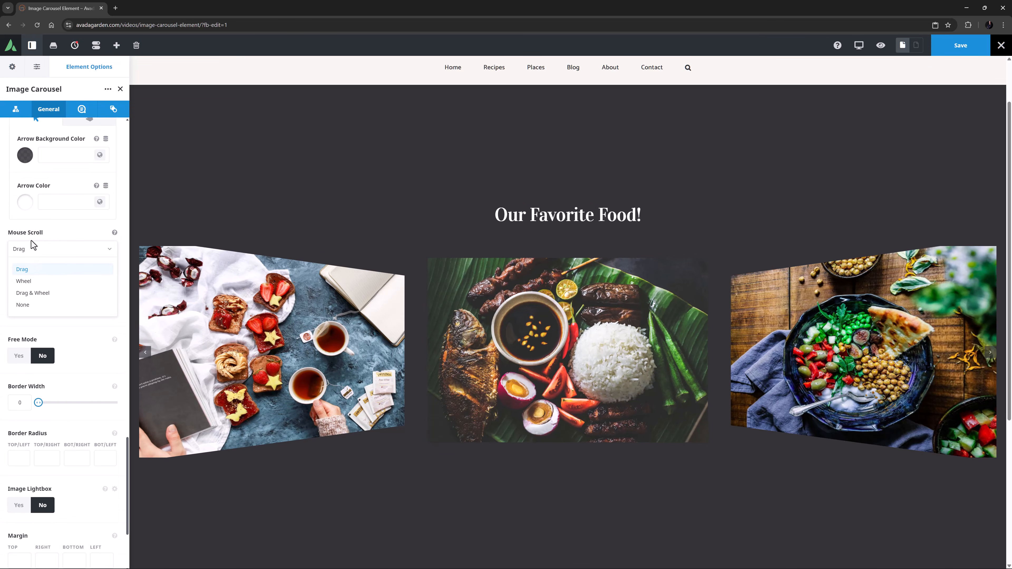
{"action": "left_click", "coordinate": [28, 305]}
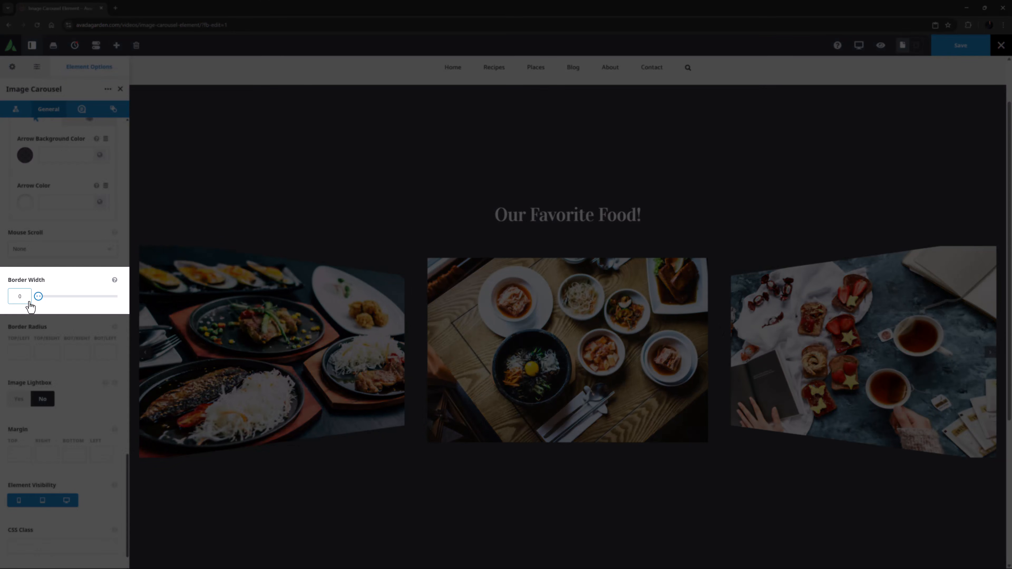
Try a Border Width of 4 on the carousel, review the Border Style choices, and set the width back to 0
{"action": "left_click_drag", "start_coordinate": [38, 296], "coordinate": [45, 296]}
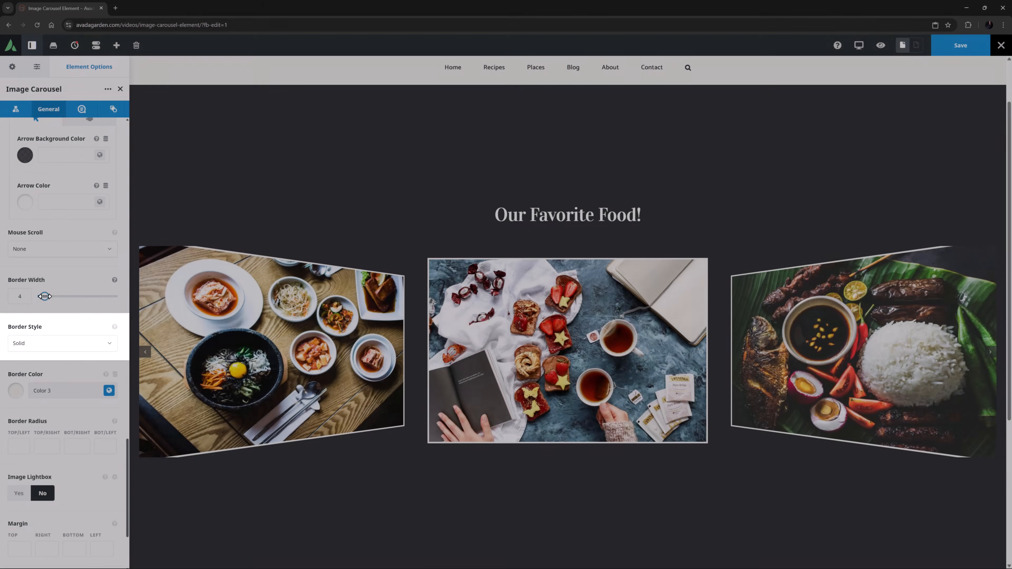
{"action": "left_click", "coordinate": [38, 345]}
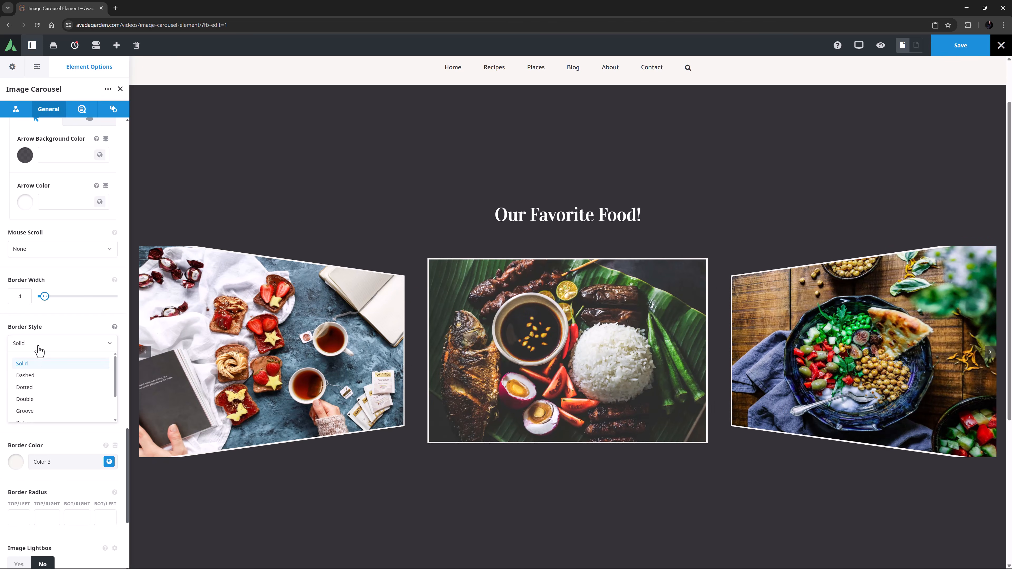
{"action": "scroll", "coordinate": [50, 397], "scroll_direction": "down", "scroll_amount": 2}
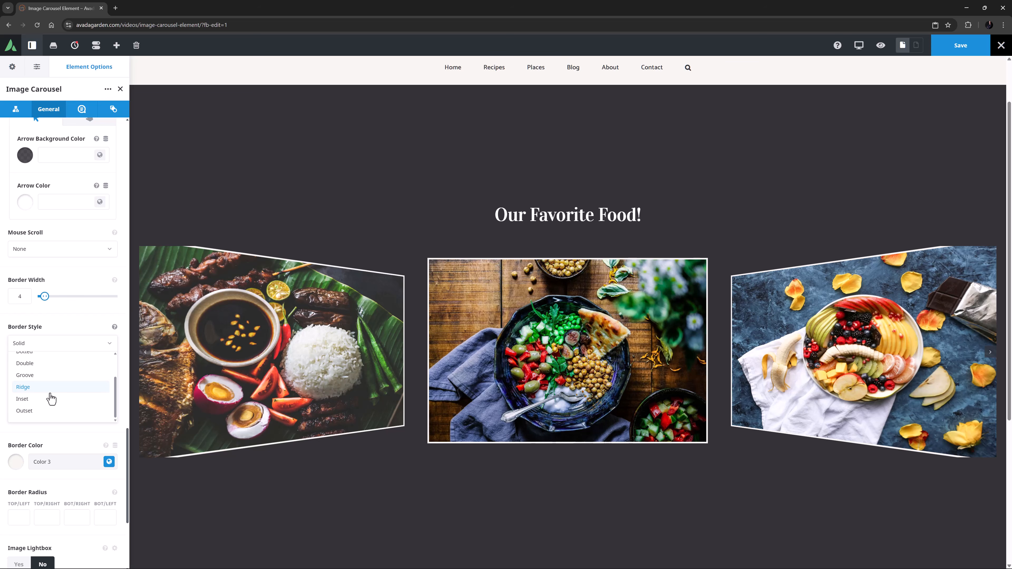
{"action": "left_click", "coordinate": [57, 349]}
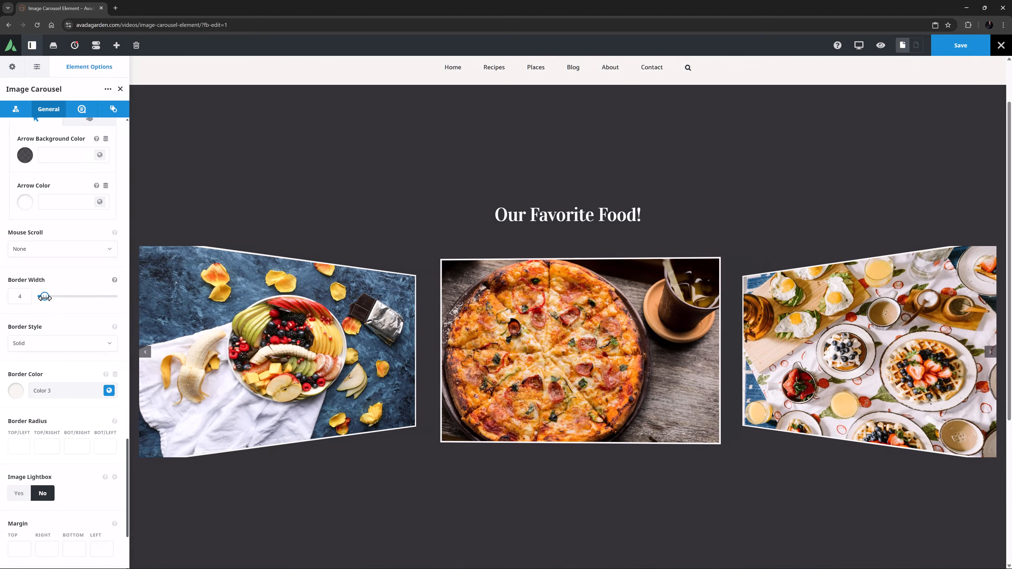
{"action": "left_click_drag", "start_coordinate": [45, 296], "coordinate": [16, 296]}
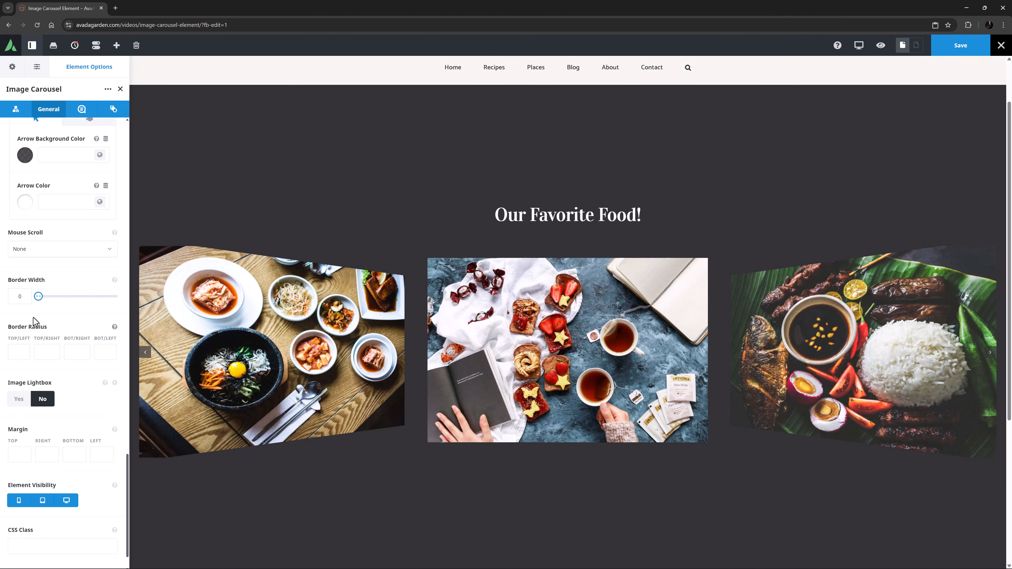
{"action": "scroll", "coordinate": [33, 318], "scroll_direction": "down", "scroll_amount": 1}
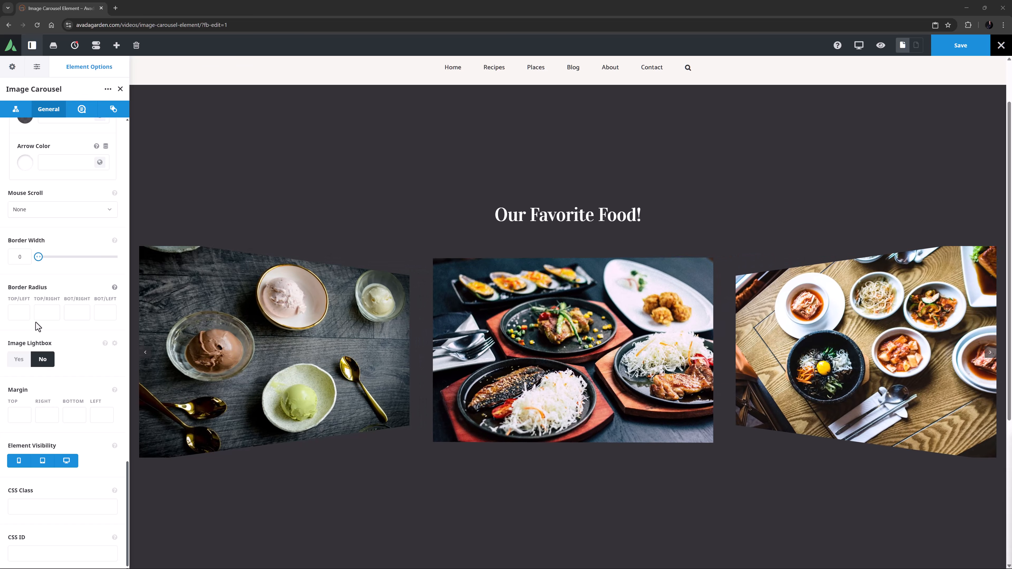
Set the container's interior content width to Site Width and try the Cards layout on the image carousel
{"action": "left_click", "coordinate": [978, 97]}
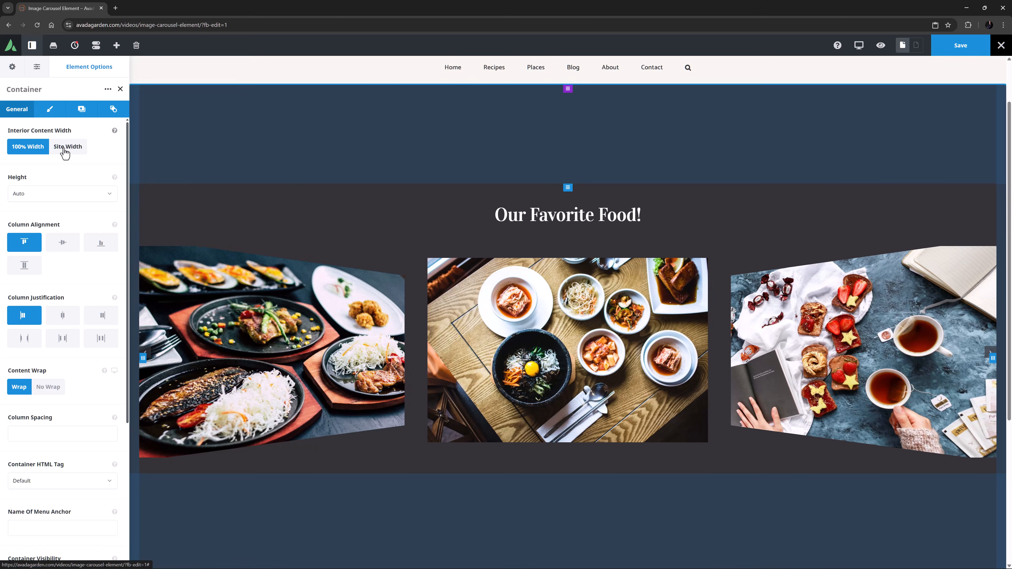
{"action": "left_click", "coordinate": [64, 154]}
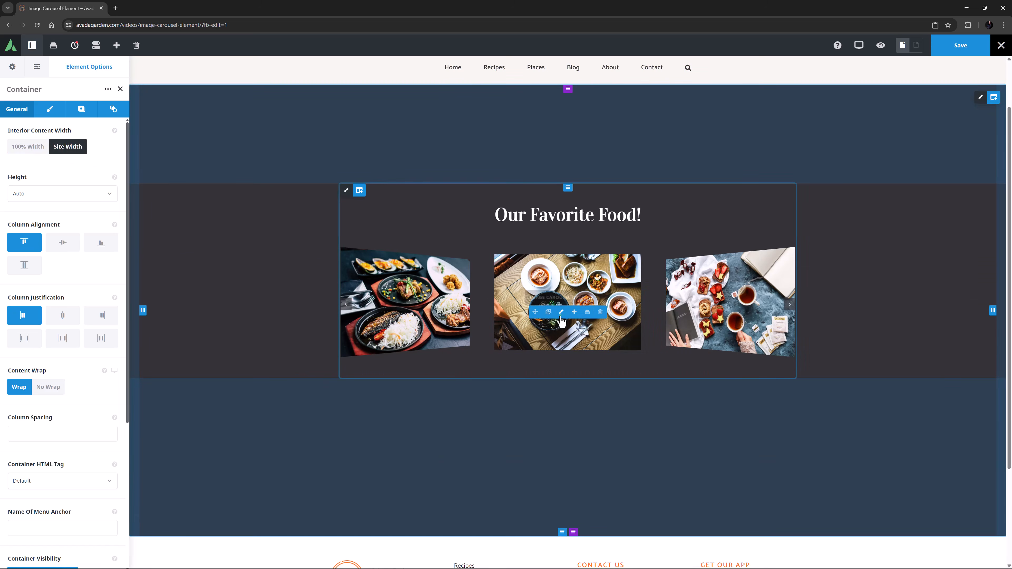
{"action": "left_click", "coordinate": [536, 309]}
{"action": "left_click", "coordinate": [61, 112]}
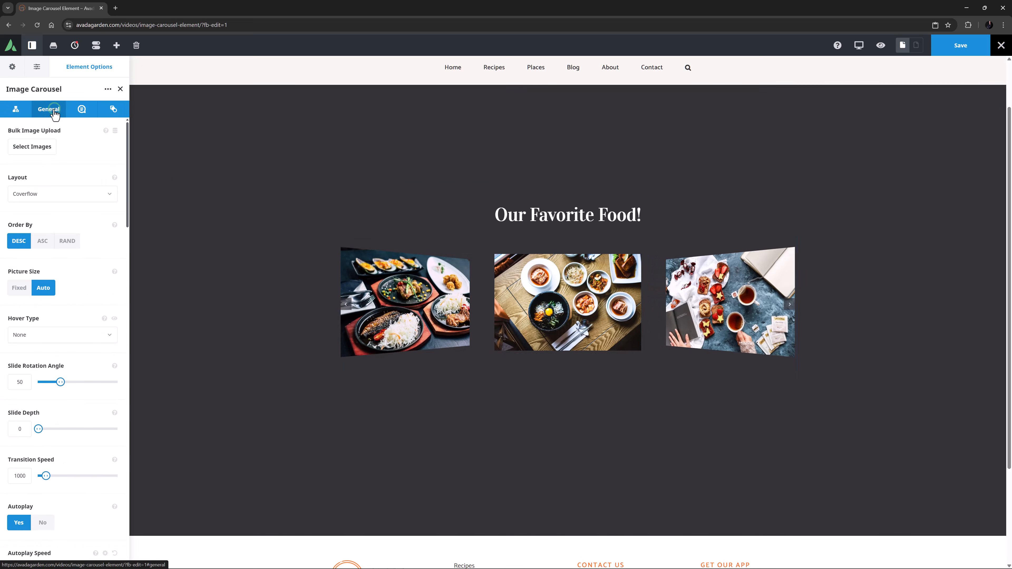
{"action": "left_click", "coordinate": [45, 195]}
{"action": "left_click", "coordinate": [44, 259]}
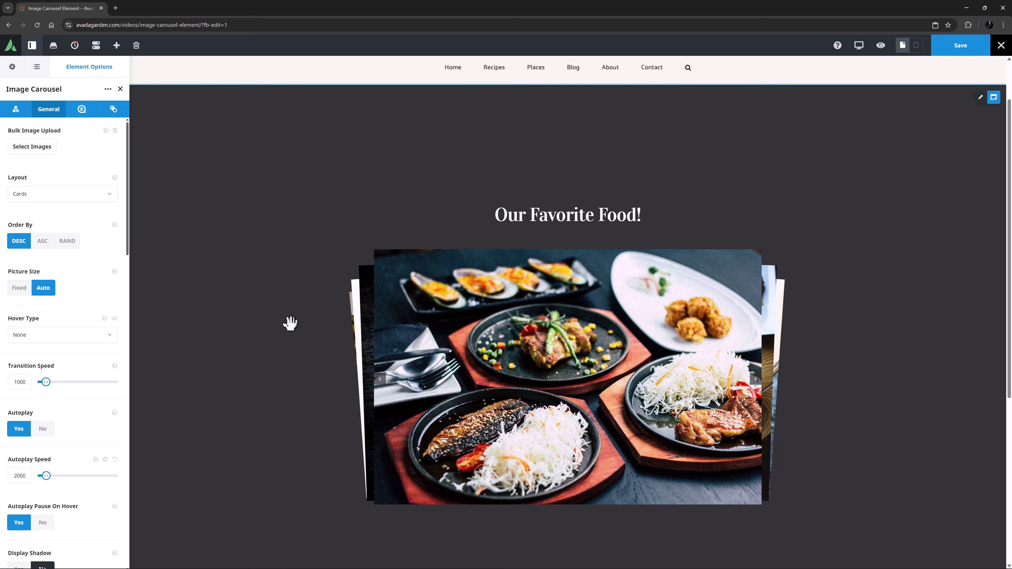
{"action": "scroll", "coordinate": [290, 323], "scroll_direction": "down", "scroll_amount": 1}
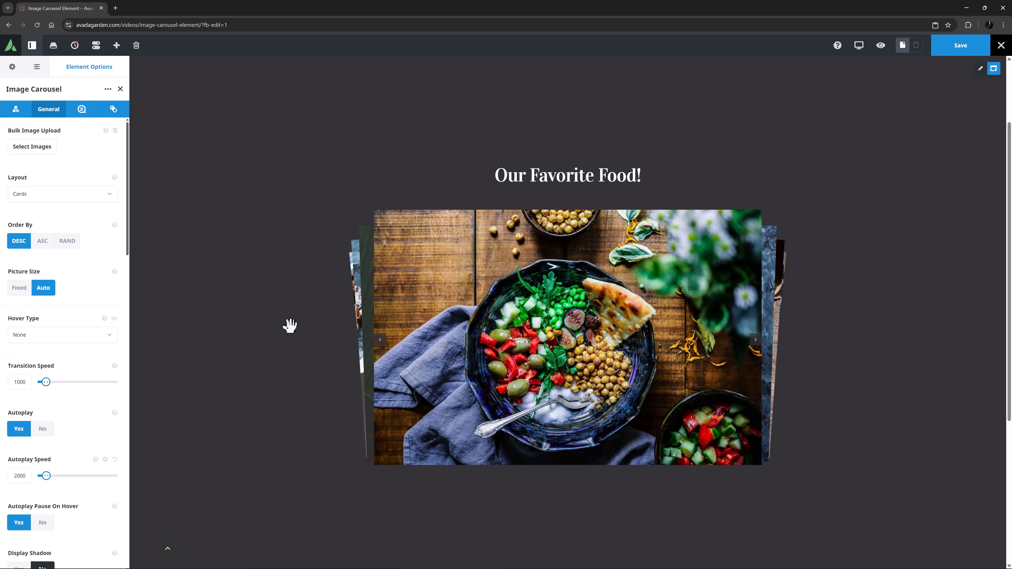
Switch the carousel layout to Slider and try the Flip and Flip Vertically slide transition styles
{"action": "left_click", "coordinate": [91, 197]}
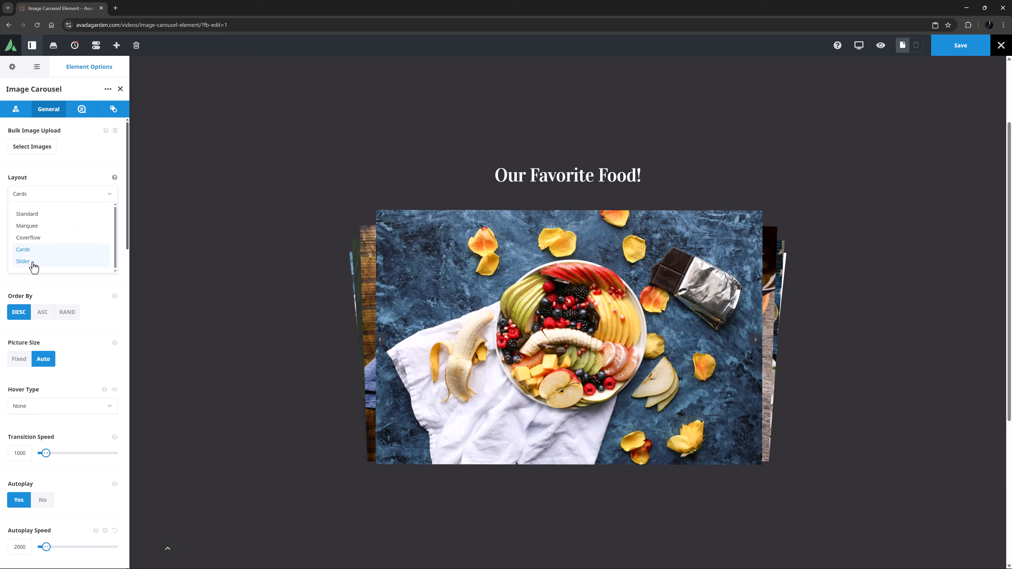
{"action": "left_click", "coordinate": [32, 261]}
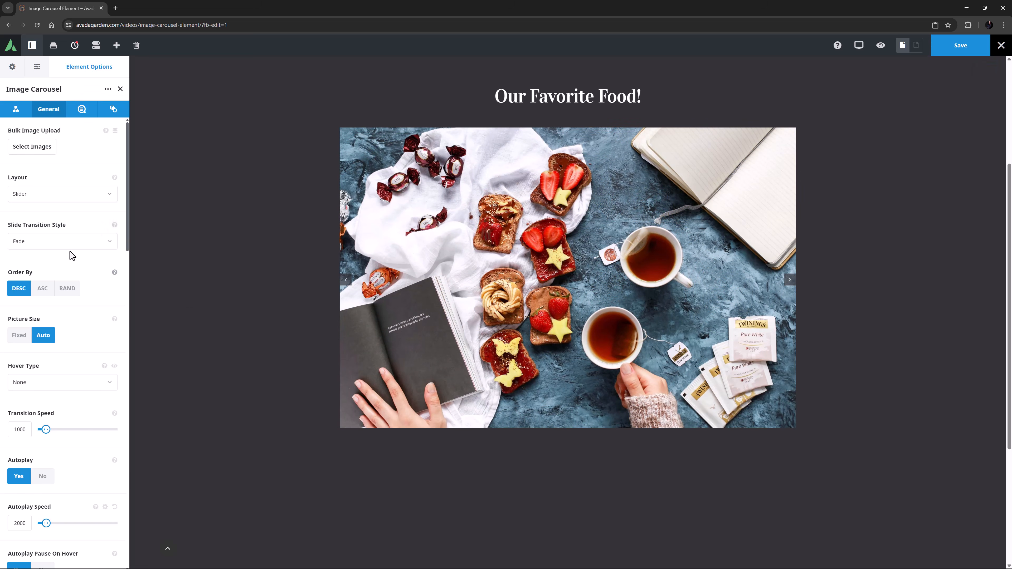
{"action": "left_click", "coordinate": [61, 242]}
{"action": "left_click", "coordinate": [56, 274]}
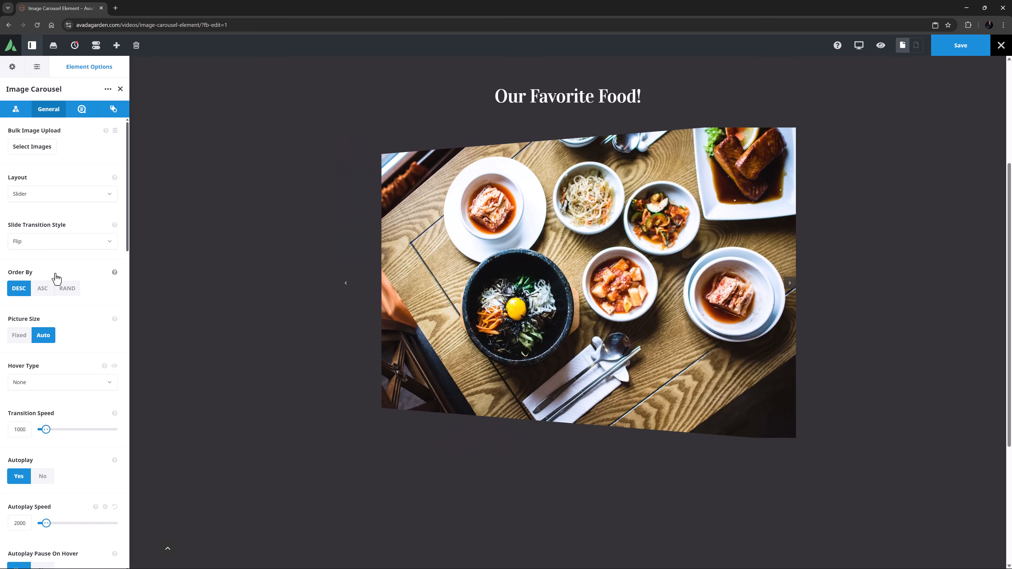
{"action": "left_click", "coordinate": [59, 242]}
{"action": "left_click", "coordinate": [58, 283]}
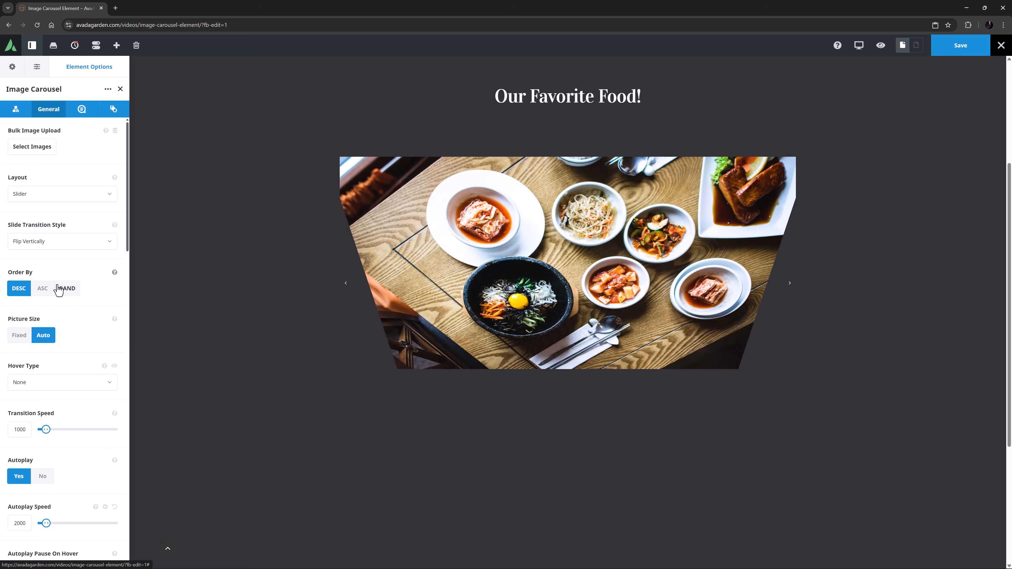
Try the Swipe, Swipe Vertically, Slide and Slide Vertically transition styles on the slider in turn
{"action": "left_click", "coordinate": [59, 243]}
{"action": "left_click", "coordinate": [54, 297]}
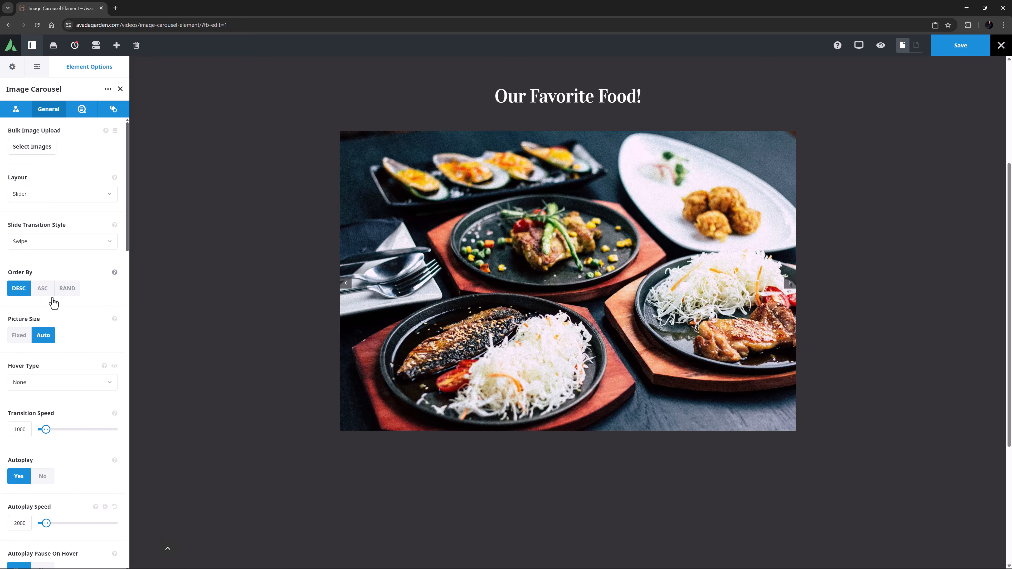
{"action": "left_click", "coordinate": [56, 241]}
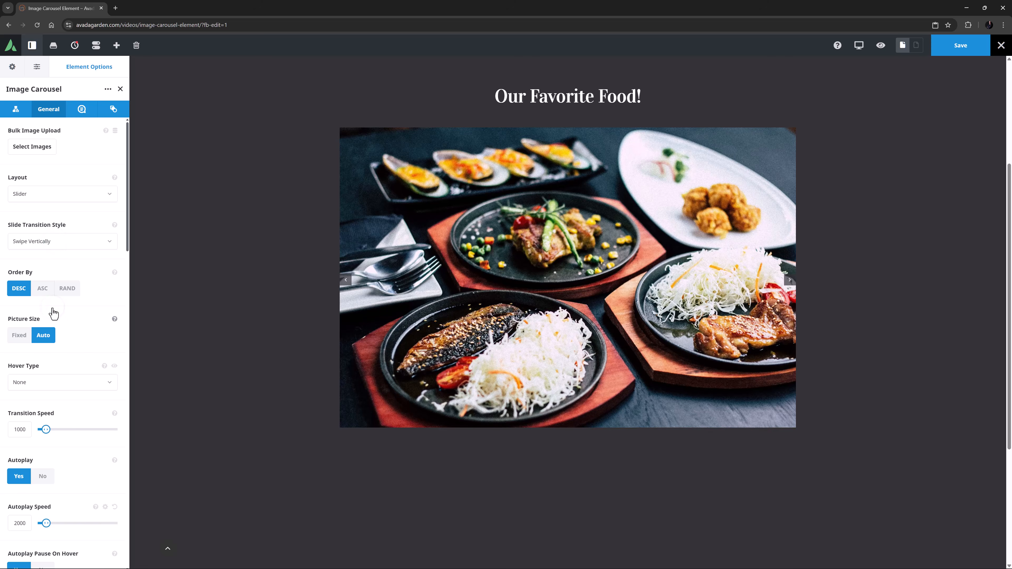
{"action": "left_click", "coordinate": [55, 238]}
{"action": "left_click", "coordinate": [54, 311]}
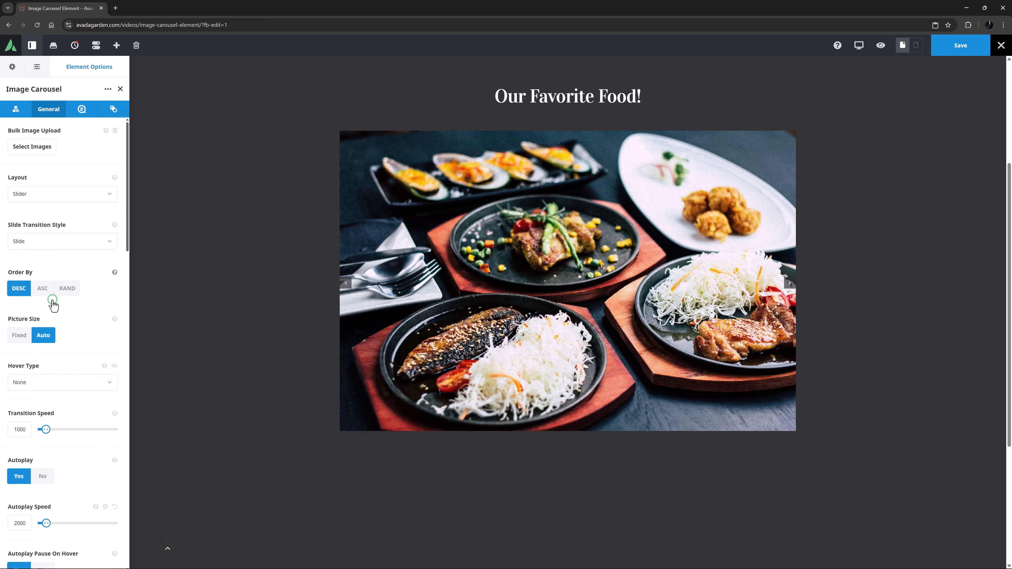
{"action": "left_click", "coordinate": [56, 247]}
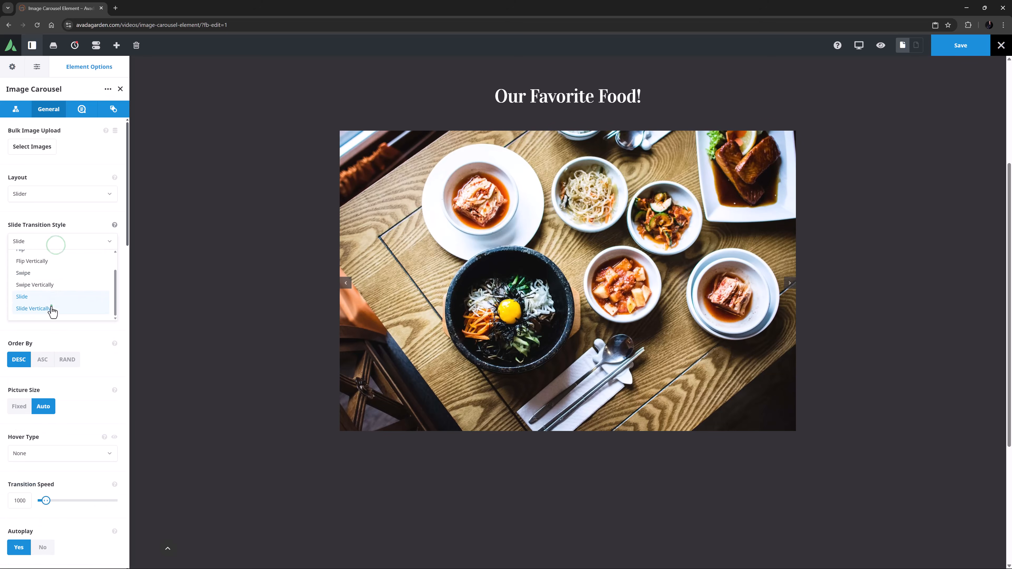
{"action": "left_click", "coordinate": [52, 305]}
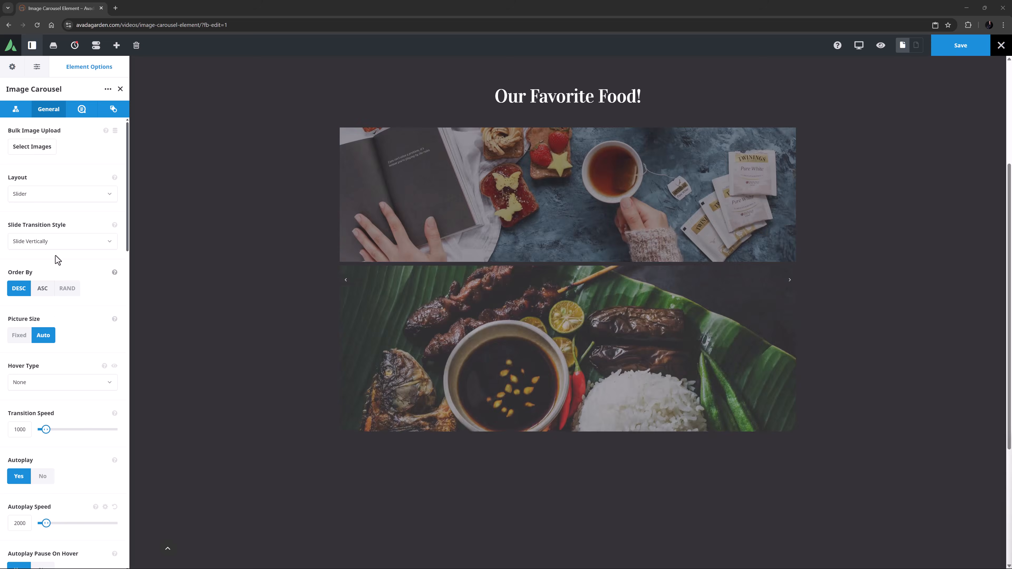
Set the carousel layout back to Coverflow and the container's interior content width back to 100% Width
{"action": "left_click", "coordinate": [48, 194]}
{"action": "left_click", "coordinate": [38, 239]}
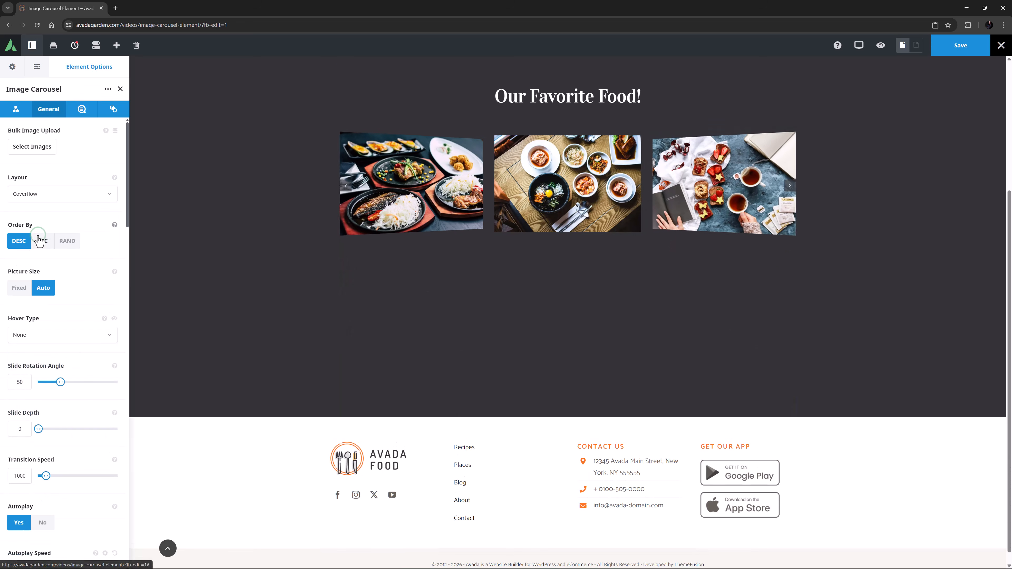
{"action": "left_click", "coordinate": [982, 70]}
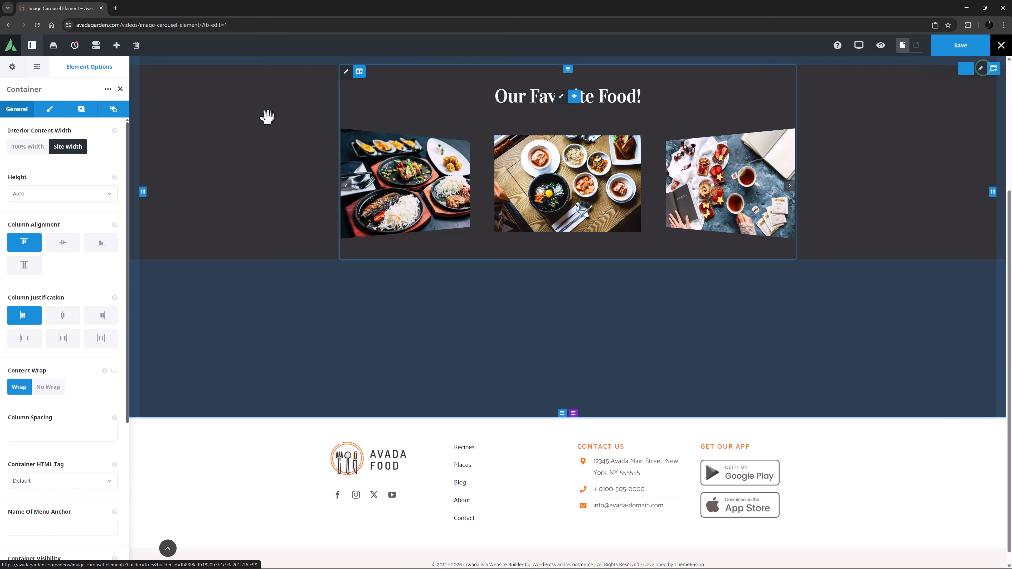
{"action": "left_click", "coordinate": [27, 147]}
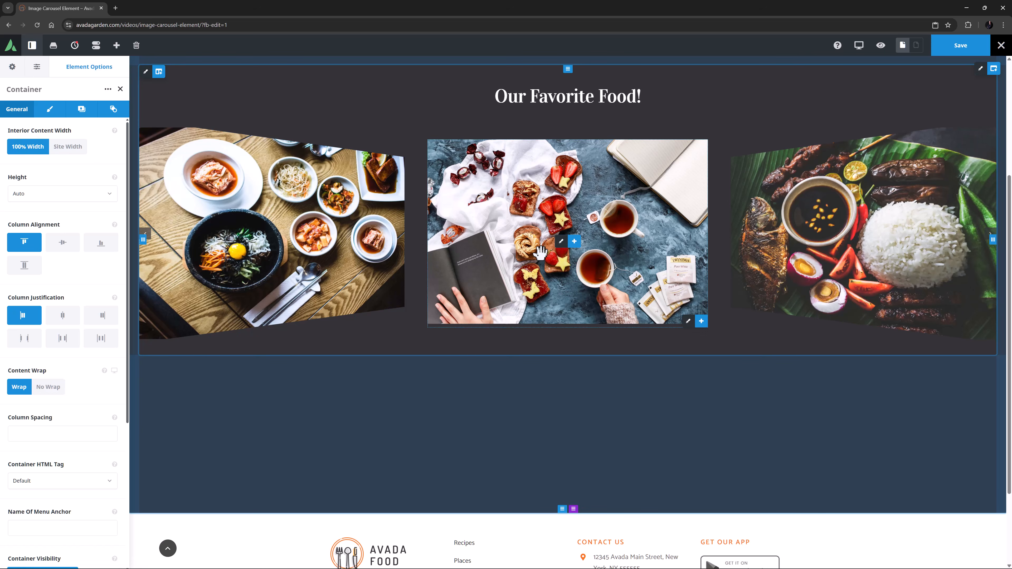
Open the image carousel's caption options and set the caption style to Navin
{"action": "left_click", "coordinate": [561, 242]}
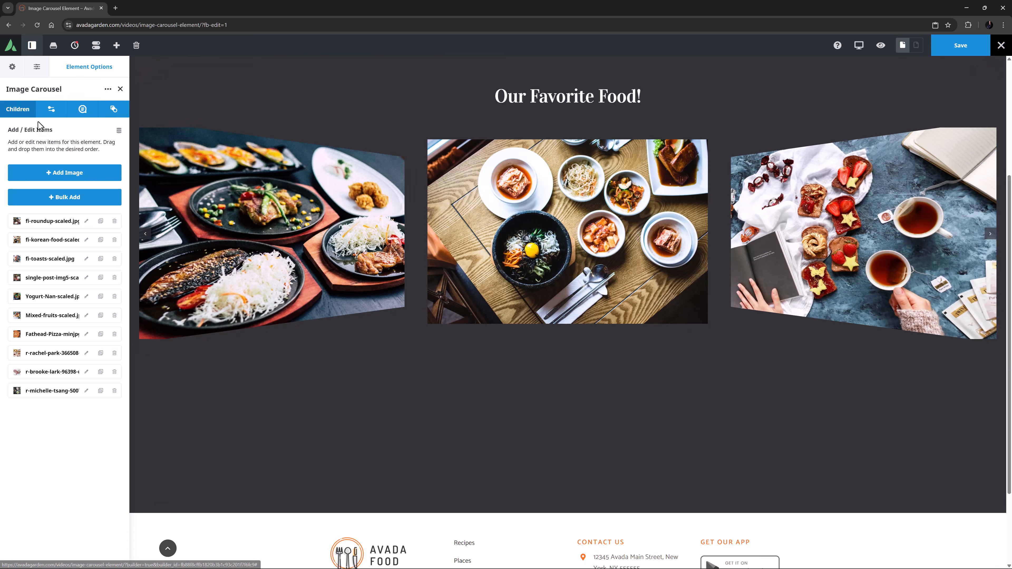
{"action": "left_click", "coordinate": [81, 110]}
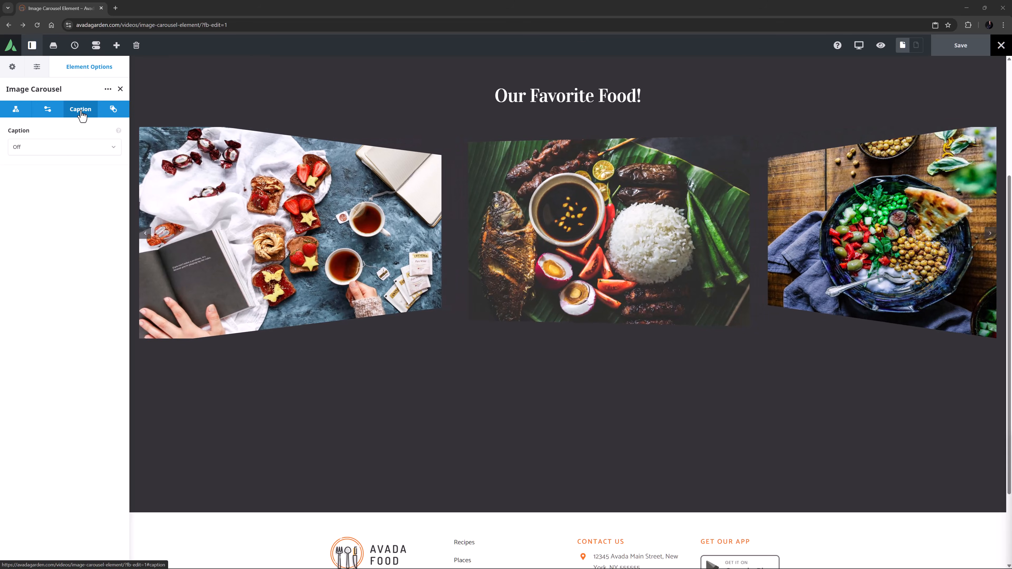
{"action": "left_click", "coordinate": [68, 148]}
{"action": "left_click", "coordinate": [39, 203]}
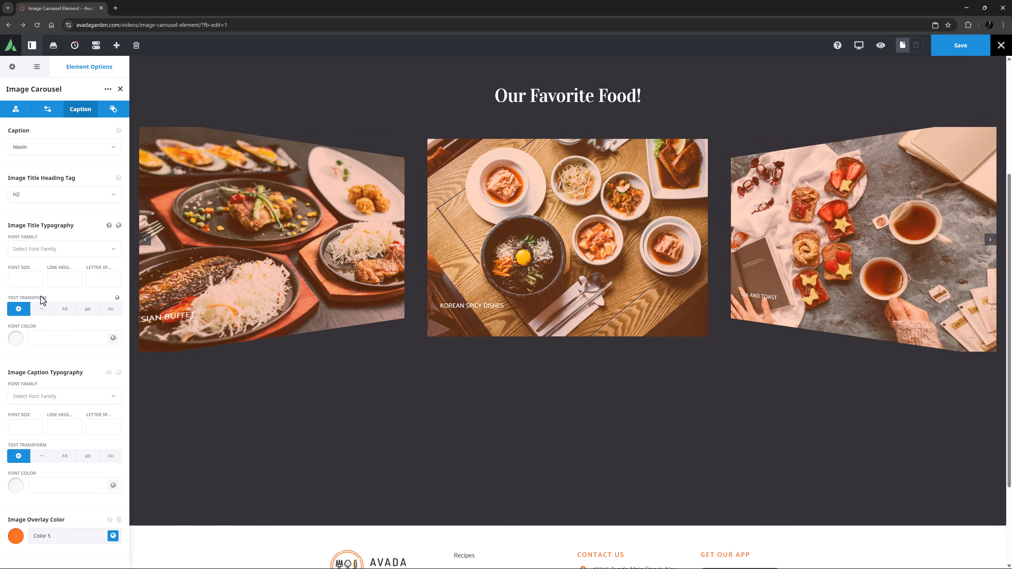
Set the caption's Image Overlay Color to the global Color 7
{"action": "left_click", "coordinate": [113, 535]}
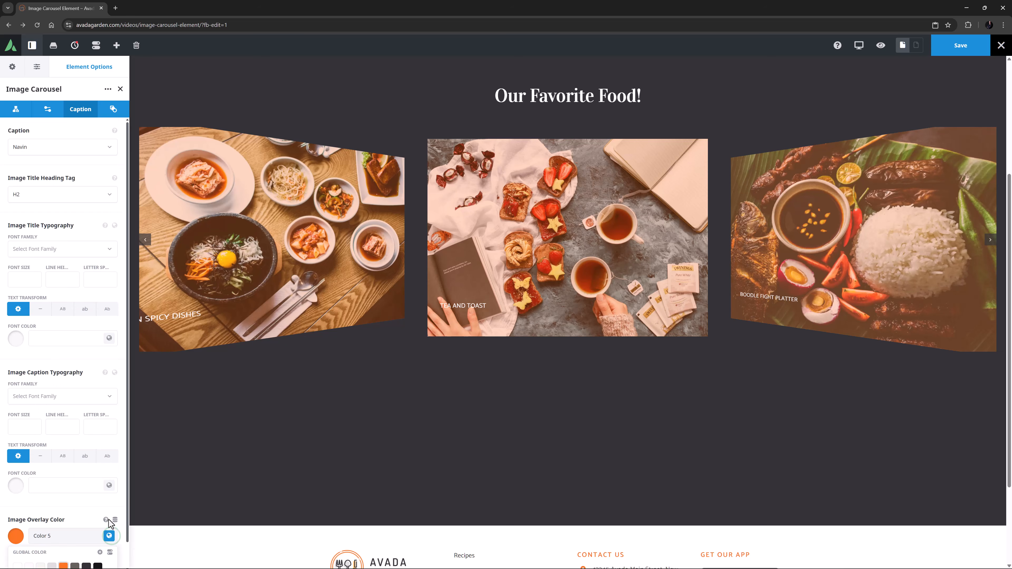
{"action": "scroll", "coordinate": [111, 524], "scroll_direction": "down", "scroll_amount": 1}
{"action": "left_click", "coordinate": [86, 541]}
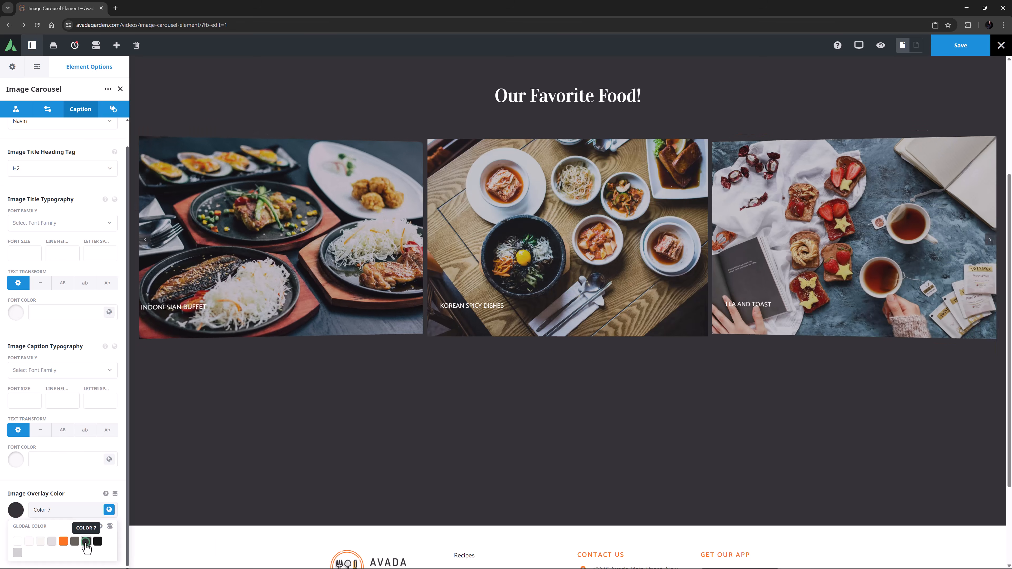
{"action": "left_click", "coordinate": [75, 337]}
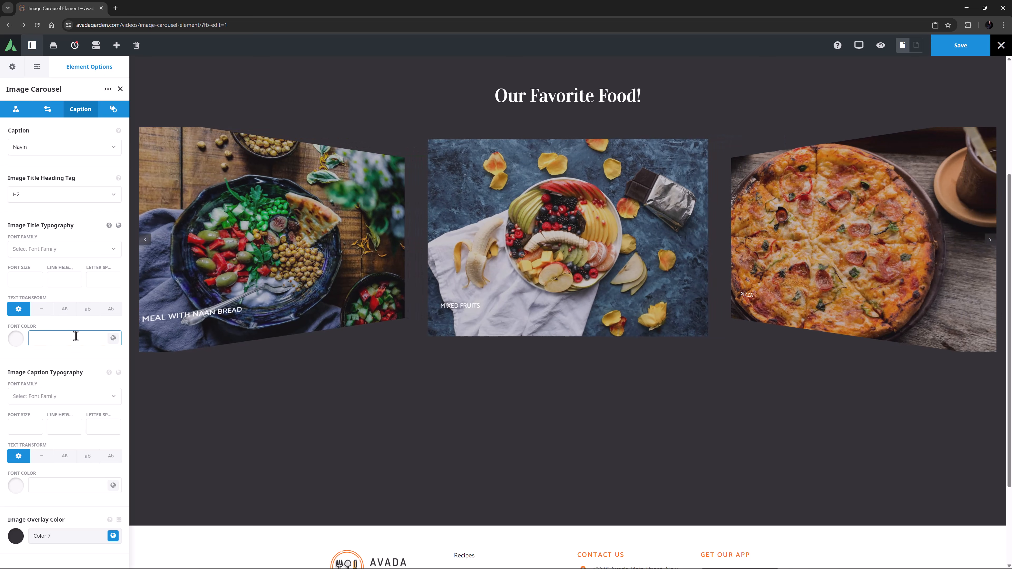
Turn on Image Lightbox in the carousel's general options
{"action": "left_click", "coordinate": [45, 110]}
{"action": "scroll", "coordinate": [45, 354], "scroll_direction": "down", "scroll_amount": 5}
{"action": "scroll", "coordinate": [45, 354], "scroll_direction": "down", "scroll_amount": 10}
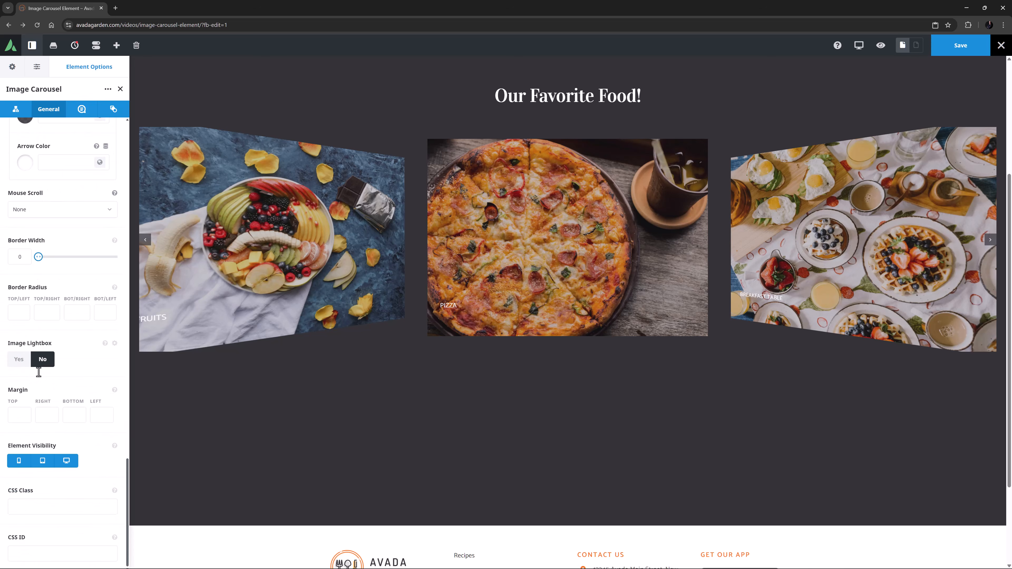
{"action": "left_click", "coordinate": [11, 360]}
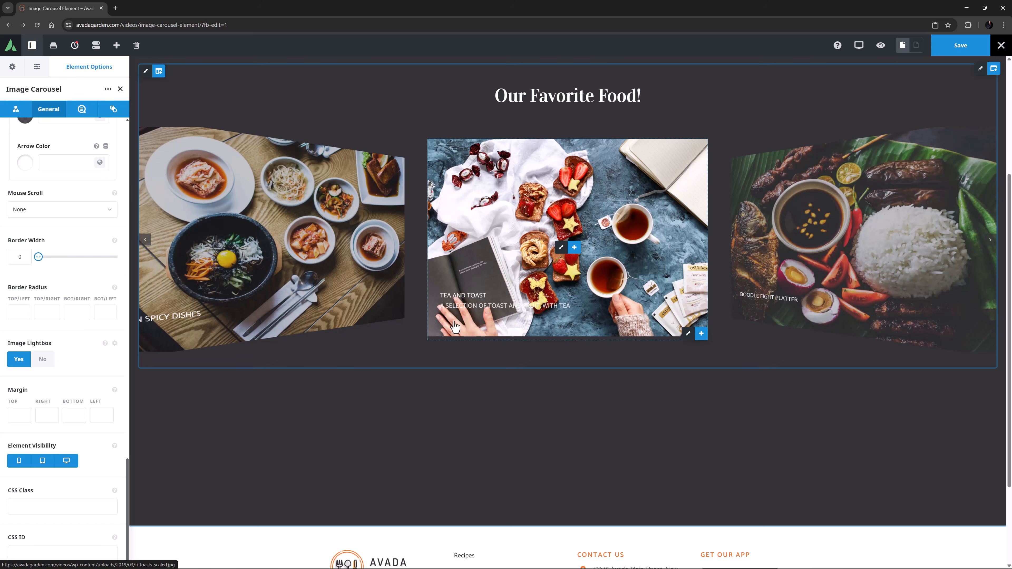
Examine the title, caption, link and alt text options of the first carousel image, fi-roundup-scaled.jpg, and return to the image list
{"action": "left_click", "coordinate": [16, 109]}
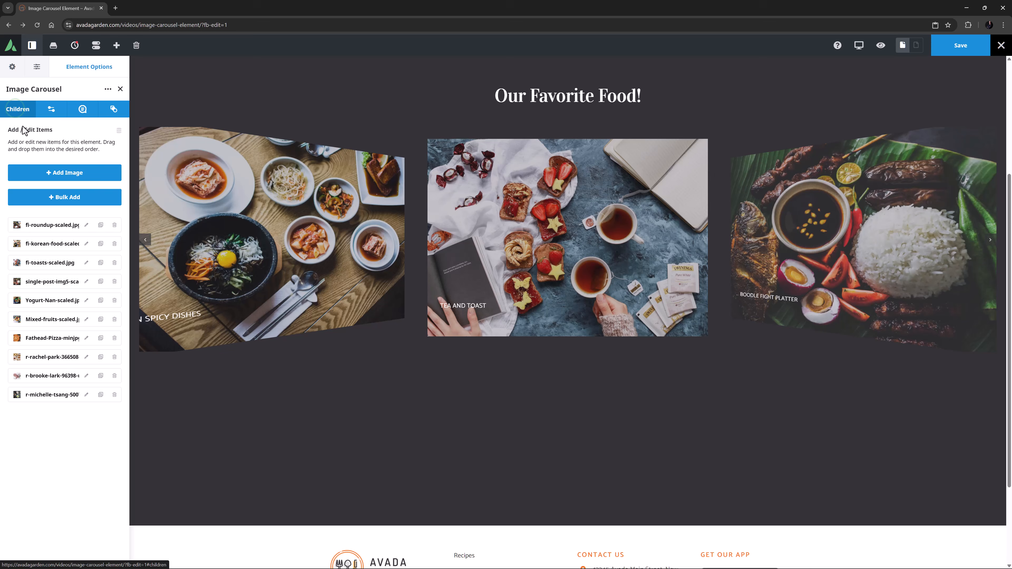
{"action": "left_click", "coordinate": [83, 226]}
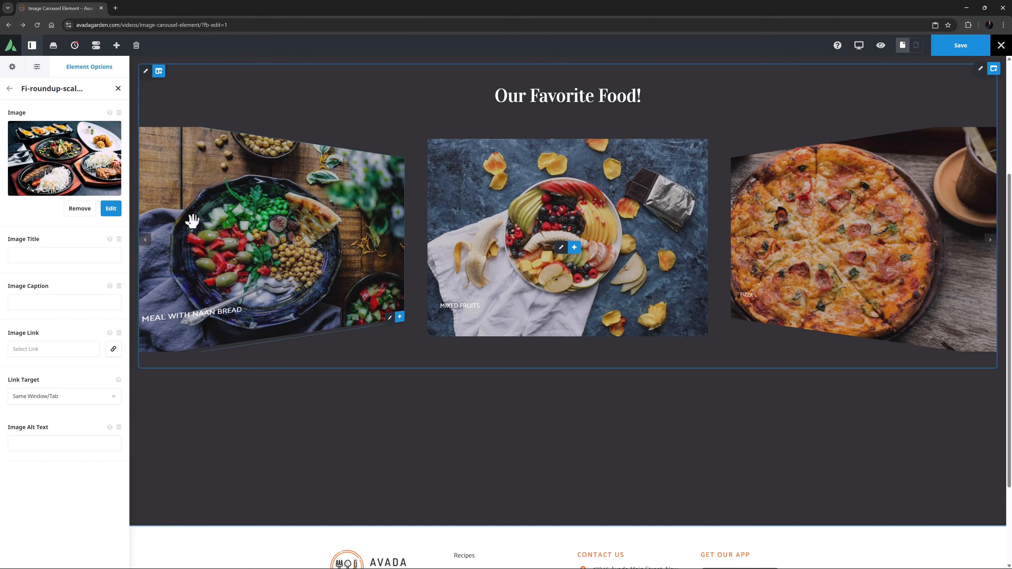
{"action": "left_click", "coordinate": [9, 88]}
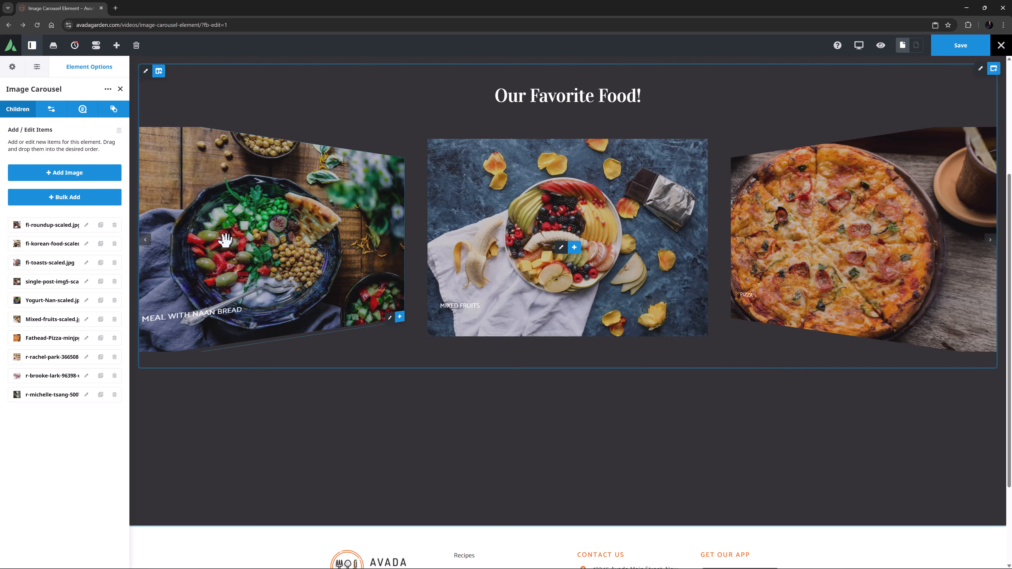
Save the page and exit the live editor to the published page
{"action": "left_click", "coordinate": [960, 44]}
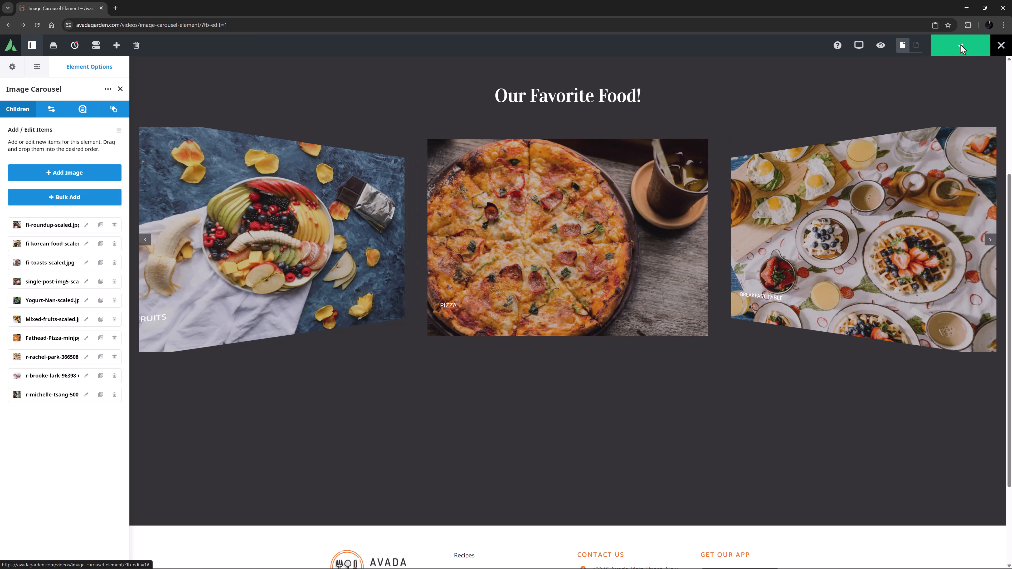
{"action": "left_click", "coordinate": [1001, 47]}
{"action": "left_click", "coordinate": [975, 67]}
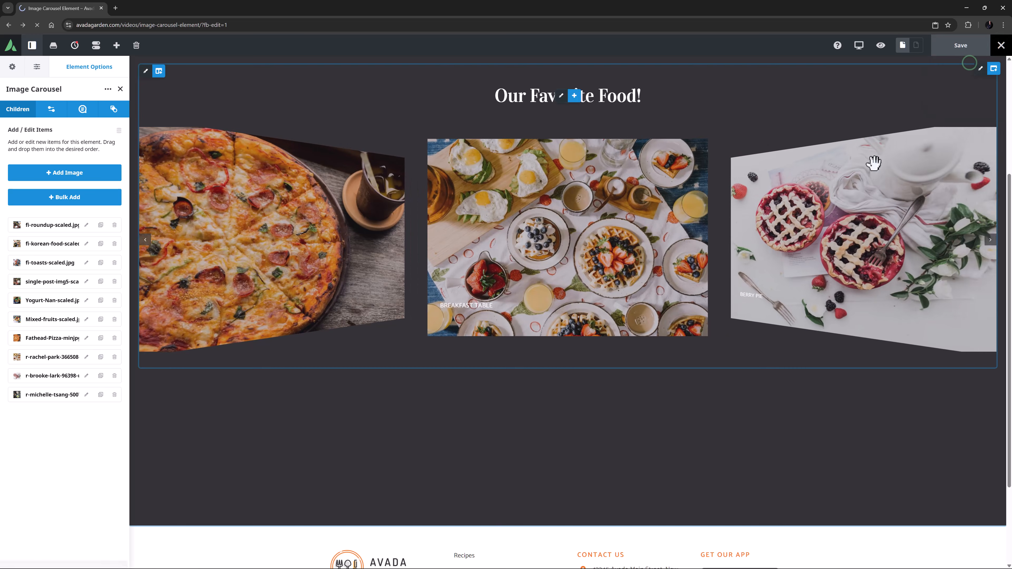
View the tea and toast carousel image in the lightbox on the published page and close it again
{"action": "scroll", "coordinate": [547, 422], "scroll_direction": "down", "scroll_amount": 3}
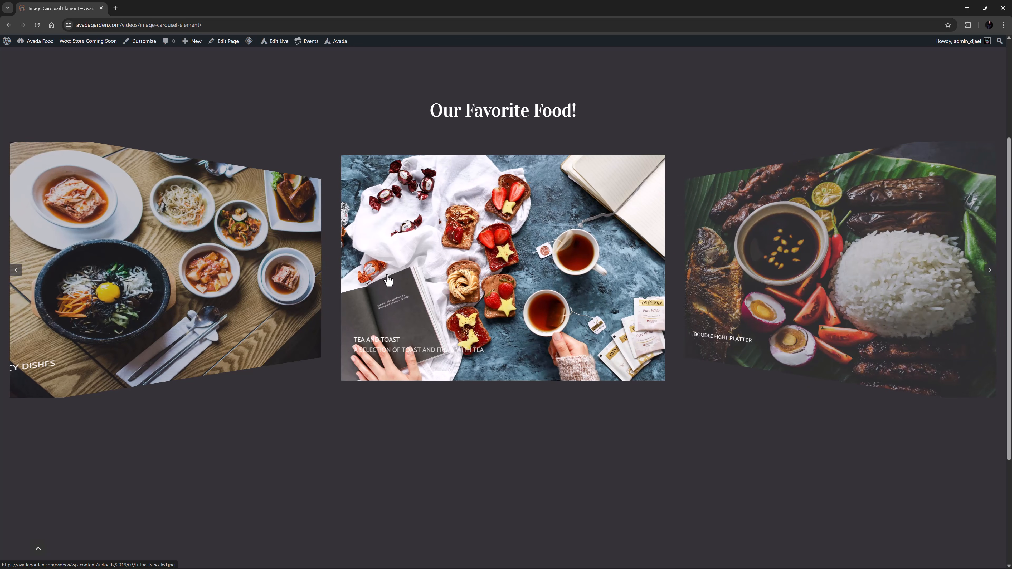
{"action": "left_click", "coordinate": [387, 276]}
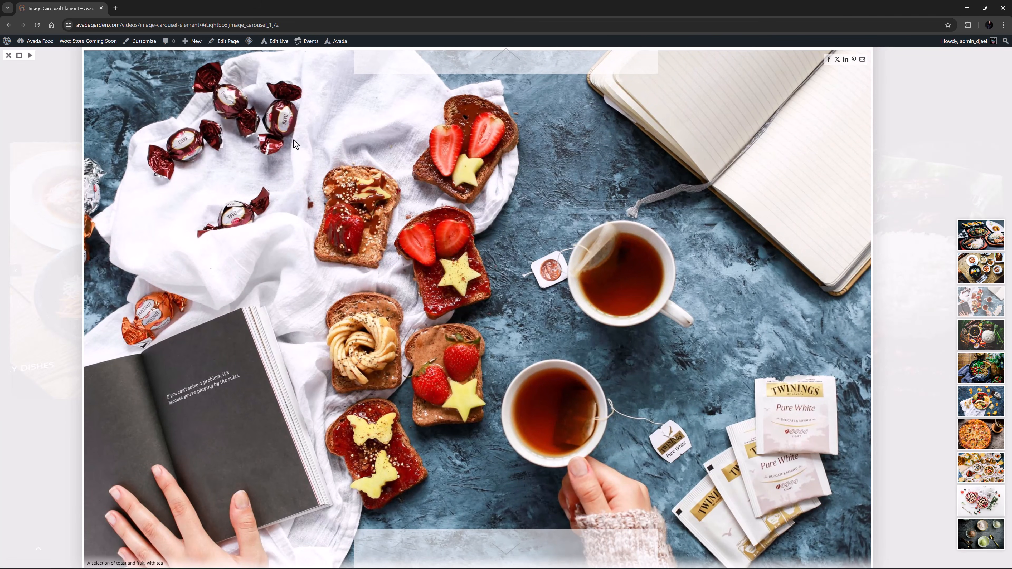
{"action": "left_click", "coordinate": [8, 55]}
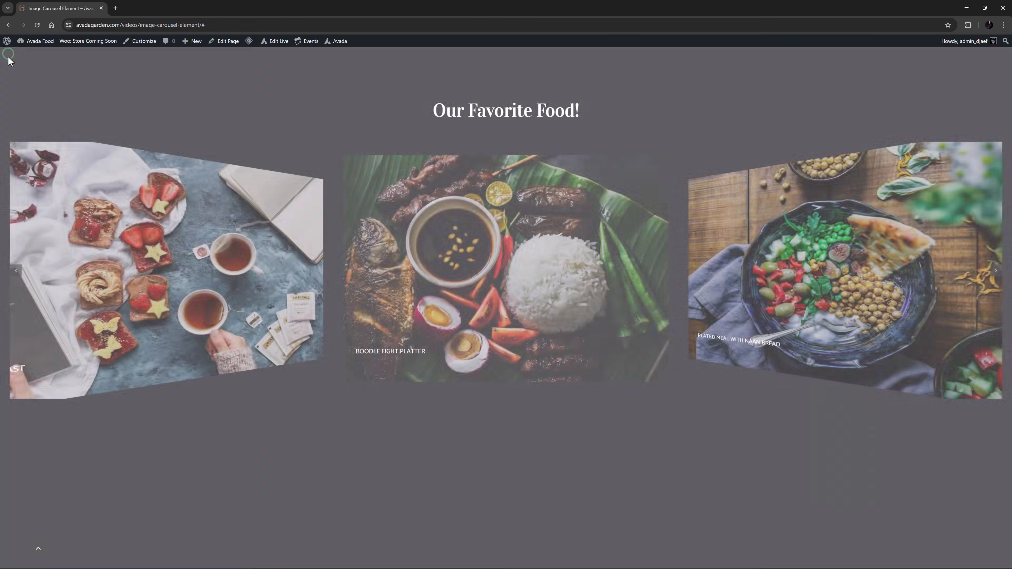